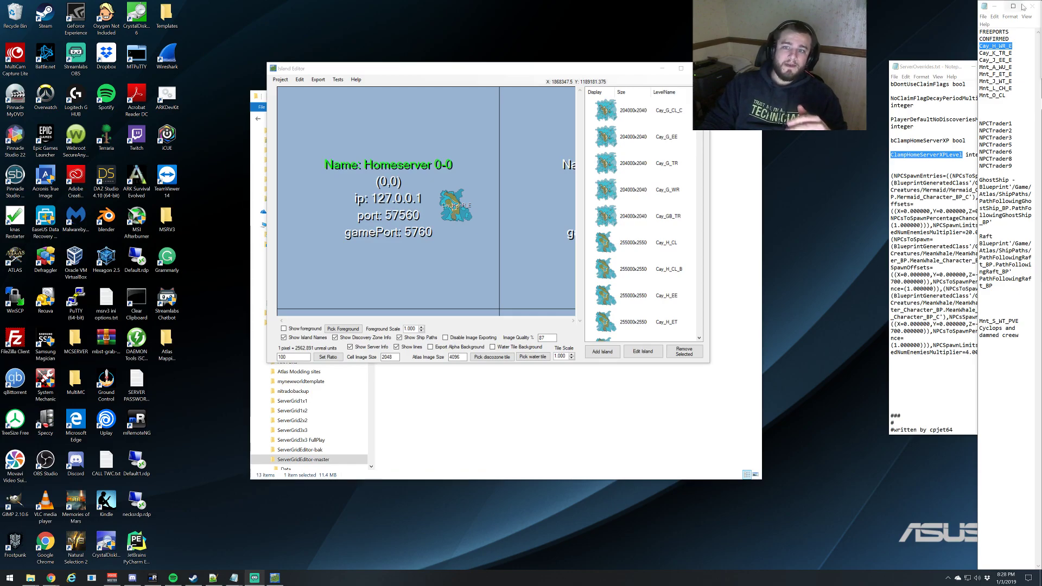
# Maximize the Island Editor window and switch to the Atlas Wiki's Map page in the browser.
pyautogui.click(681, 68)
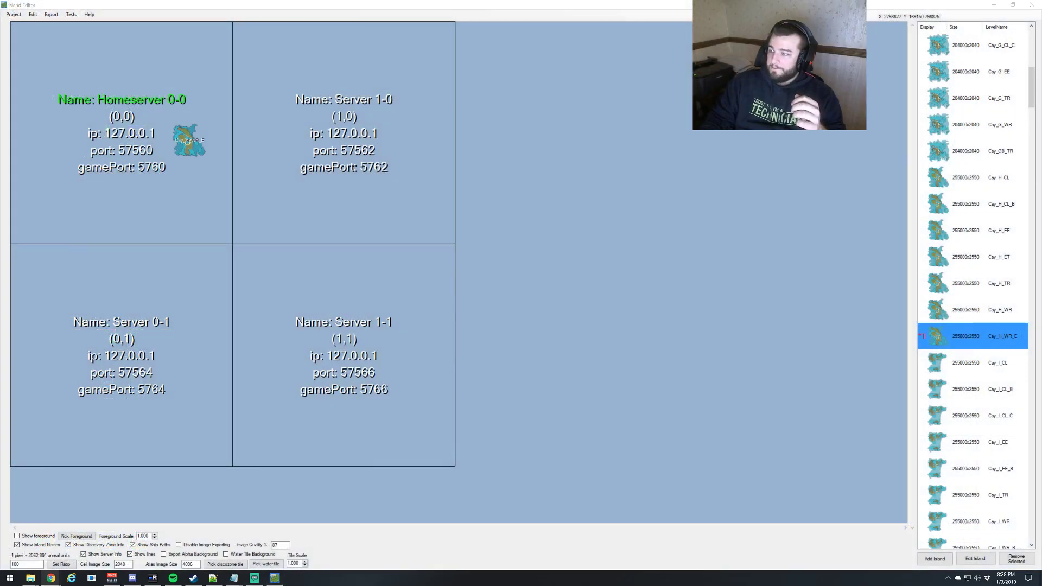
pyautogui.moveTo(1022, 152); pyautogui.dragTo(605, 1)
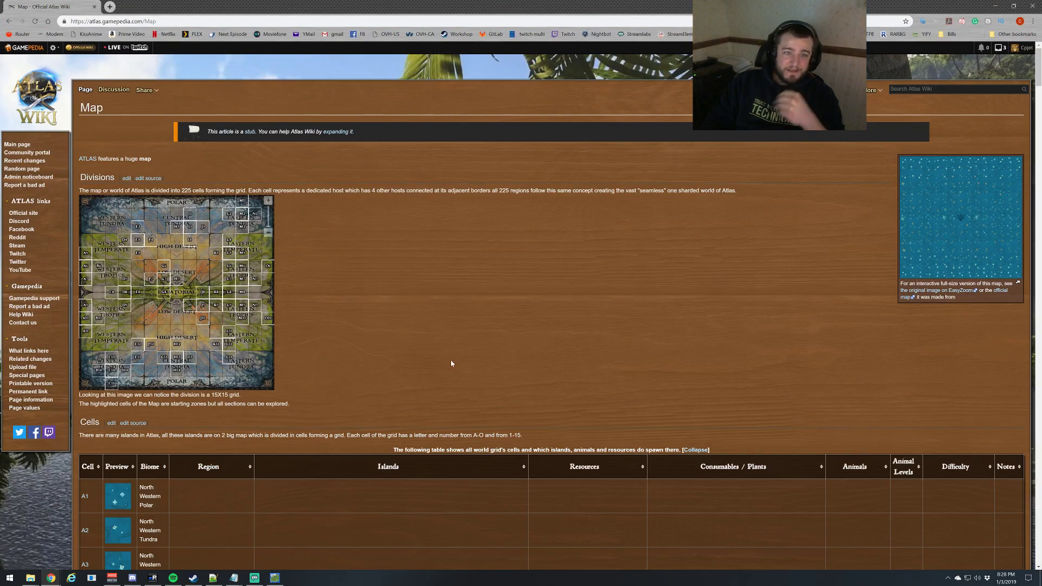
# Review the biomes, regions and resources of cells A1 to A15 in the wiki's grid table, and view cell A7's map page.
pyautogui.scroll(-7, 448, 368)
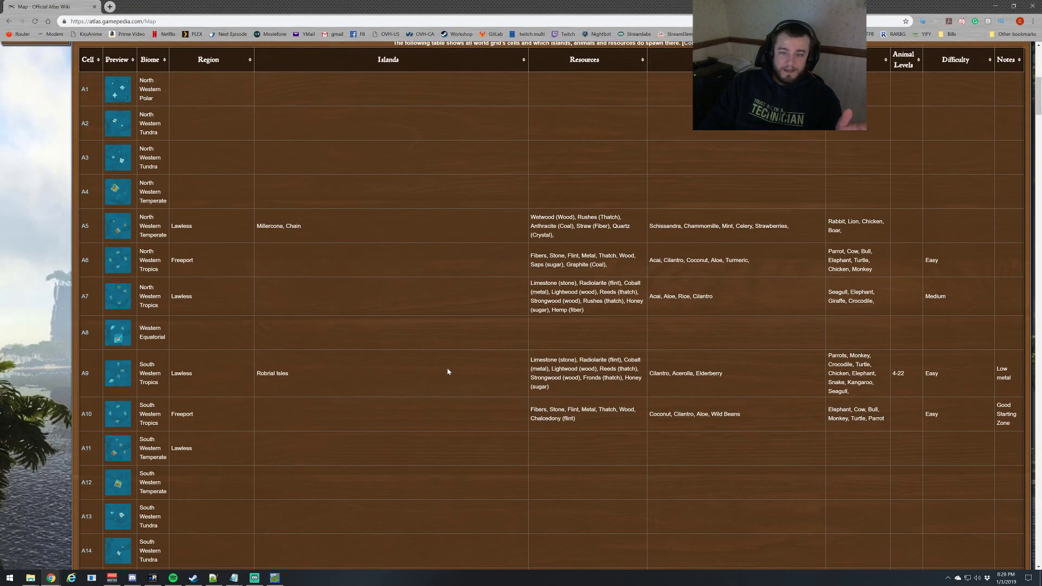
pyautogui.scroll(-1, 447, 371)
pyautogui.moveTo(193, 186); pyautogui.dragTo(140, 185)
pyautogui.click(220, 227)
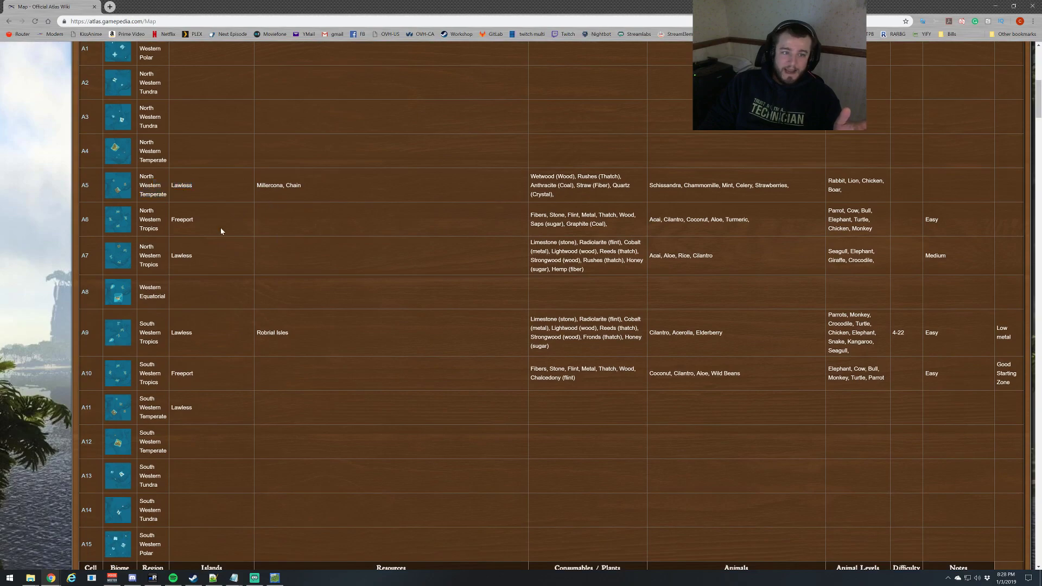
pyautogui.scroll(-1, 379, 314)
pyautogui.moveTo(530, 201); pyautogui.dragTo(612, 242)
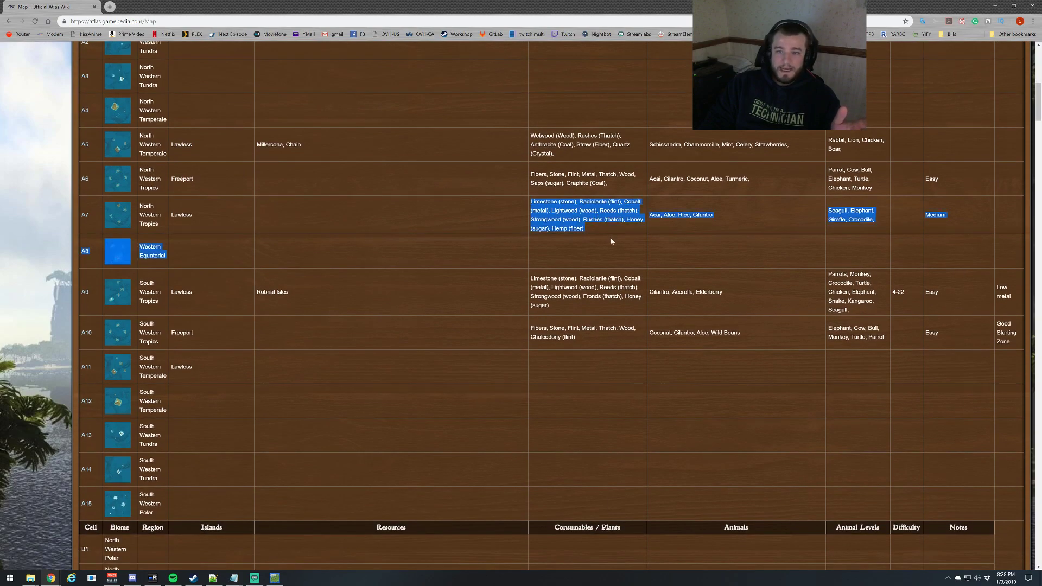
pyautogui.click(612, 241)
pyautogui.click(127, 222)
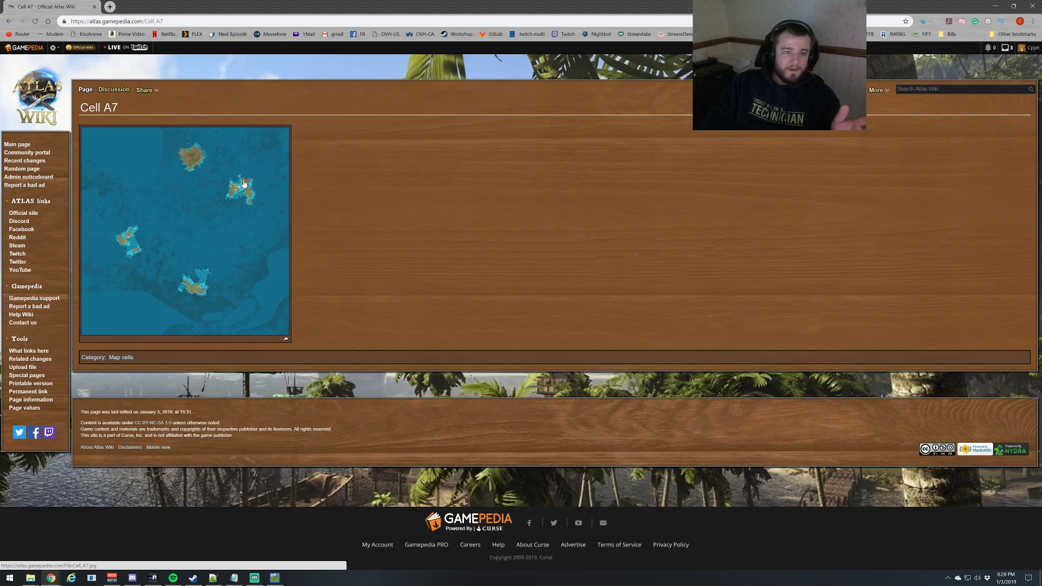
pyautogui.hotkey('alt', 'Left')
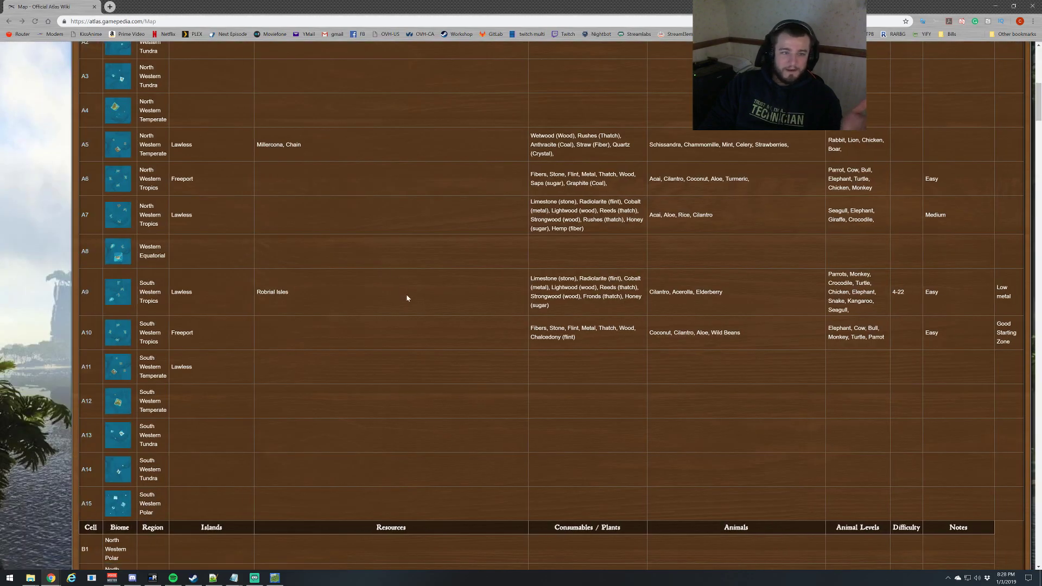
# Look through the wiki's grid table for the B to G cells and return to the Island Editor.
pyautogui.scroll(-12, 407, 298)
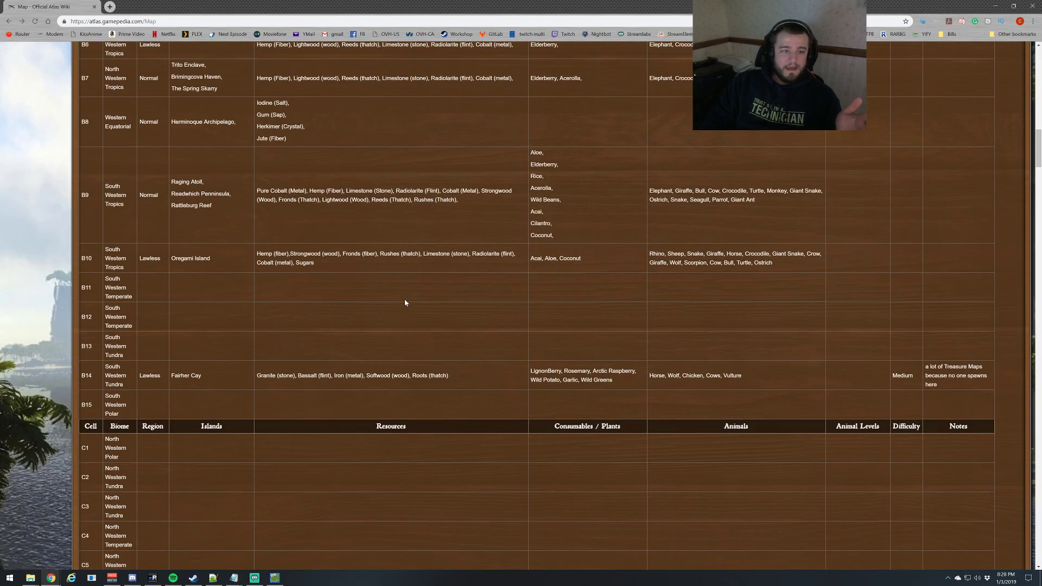
pyautogui.scroll(-8, 404, 303)
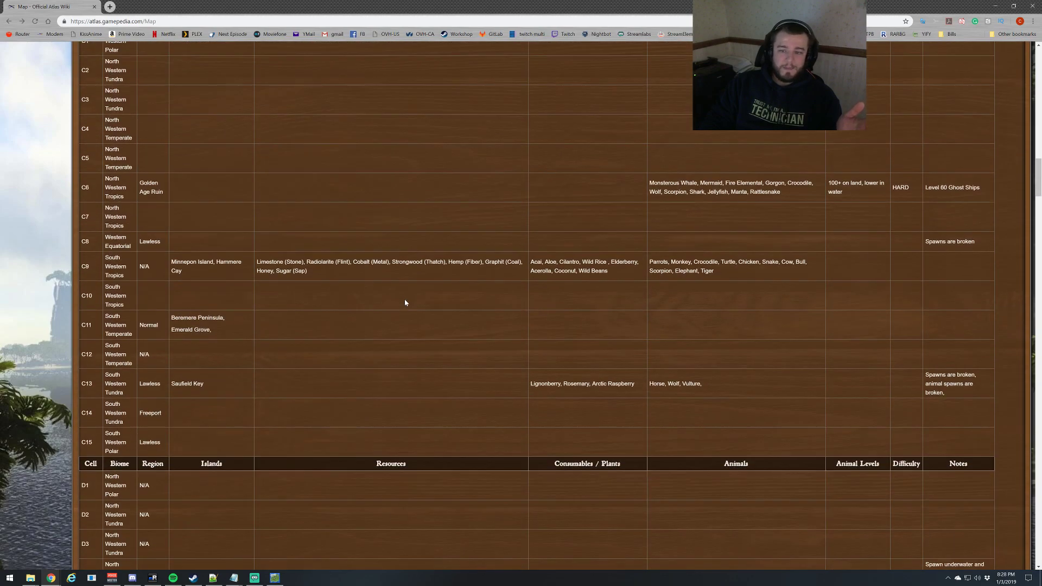
pyautogui.scroll(-20, 404, 302)
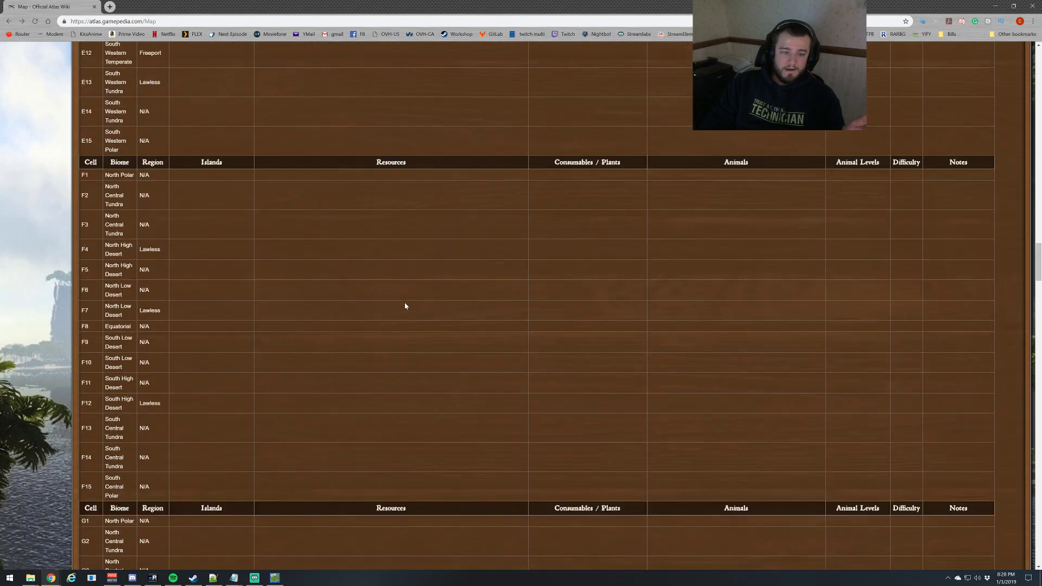
pyautogui.scroll(-2, 405, 305)
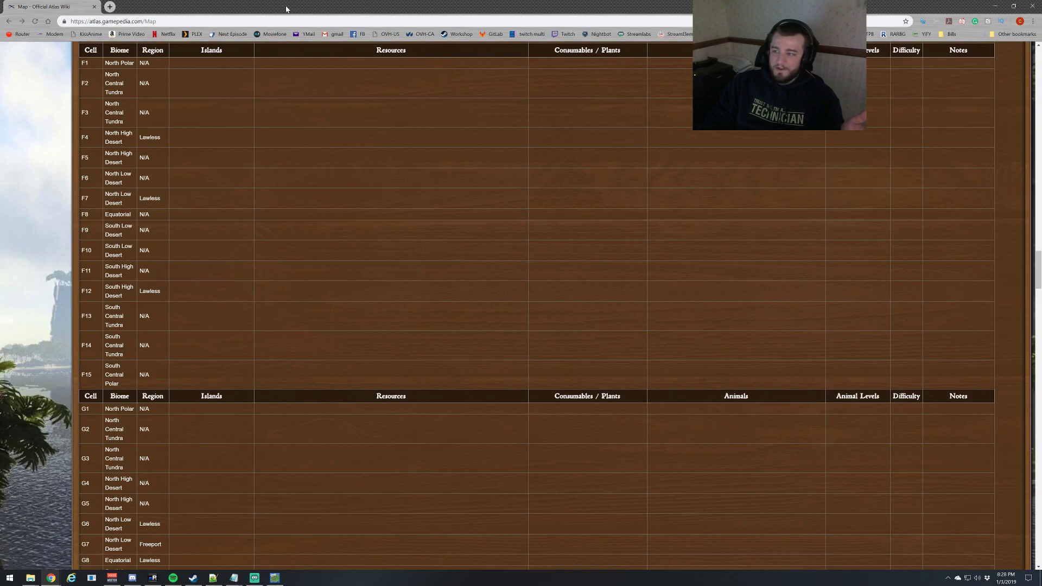
pyautogui.hotkey('alt', 'Tab')
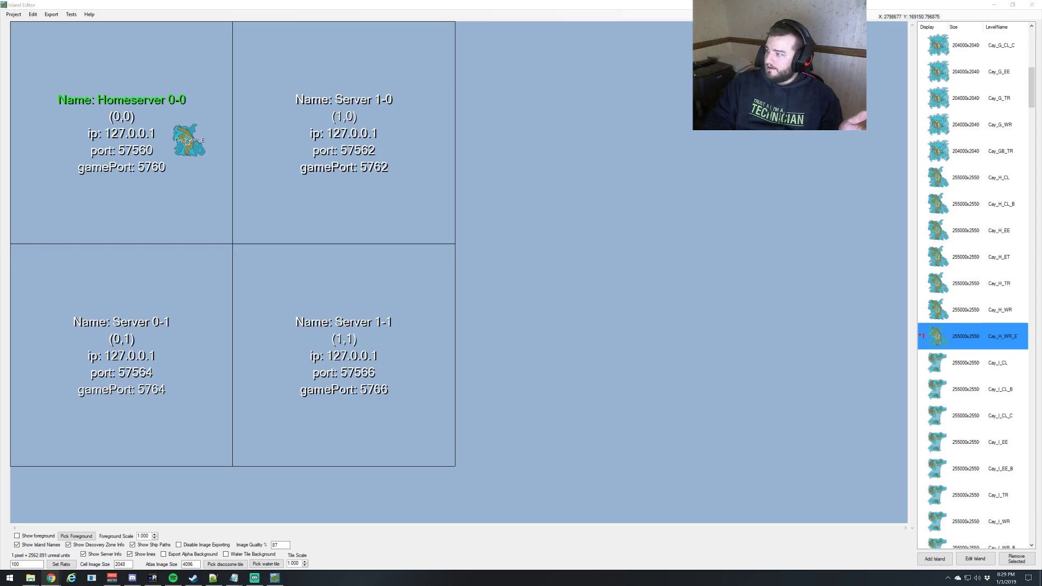
pyautogui.click(500, 268)
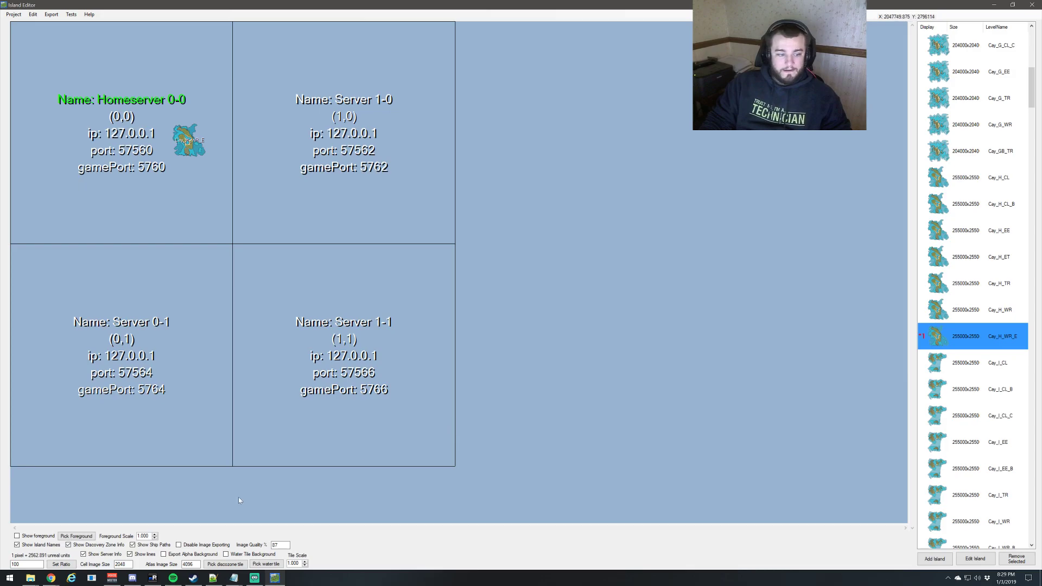
pyautogui.click(51, 578)
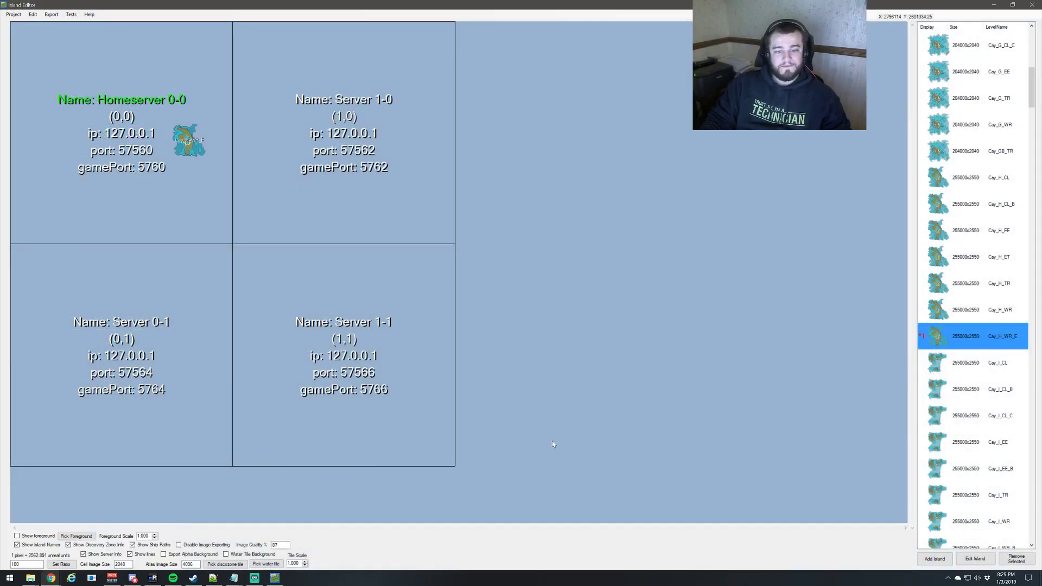
# Switch to File Explorer and browse the batch files in Dropbox's Atlas Modding > MapsNew folder.
pyautogui.moveTo(31, 578)
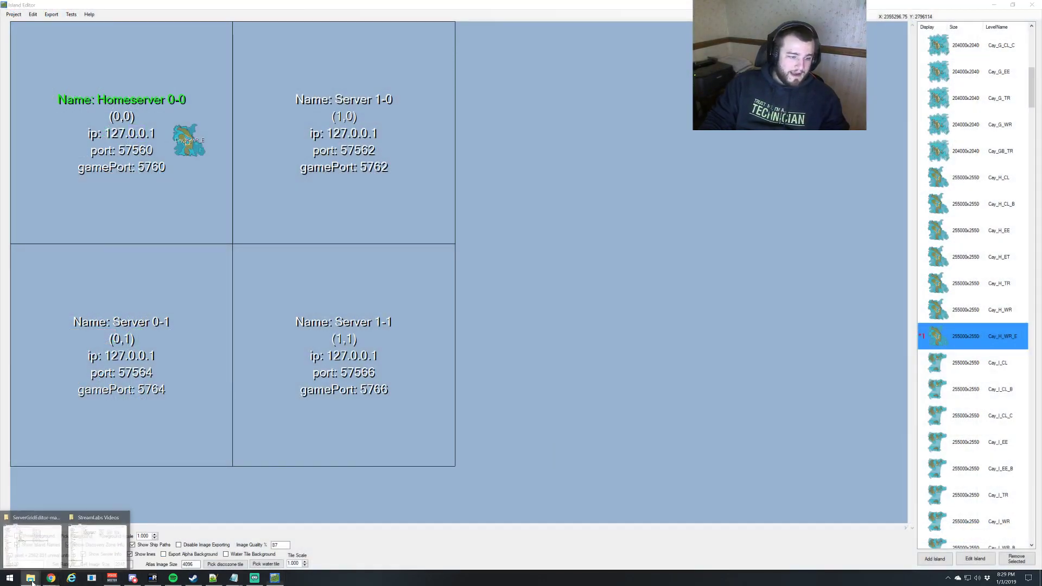
pyautogui.click(60, 543)
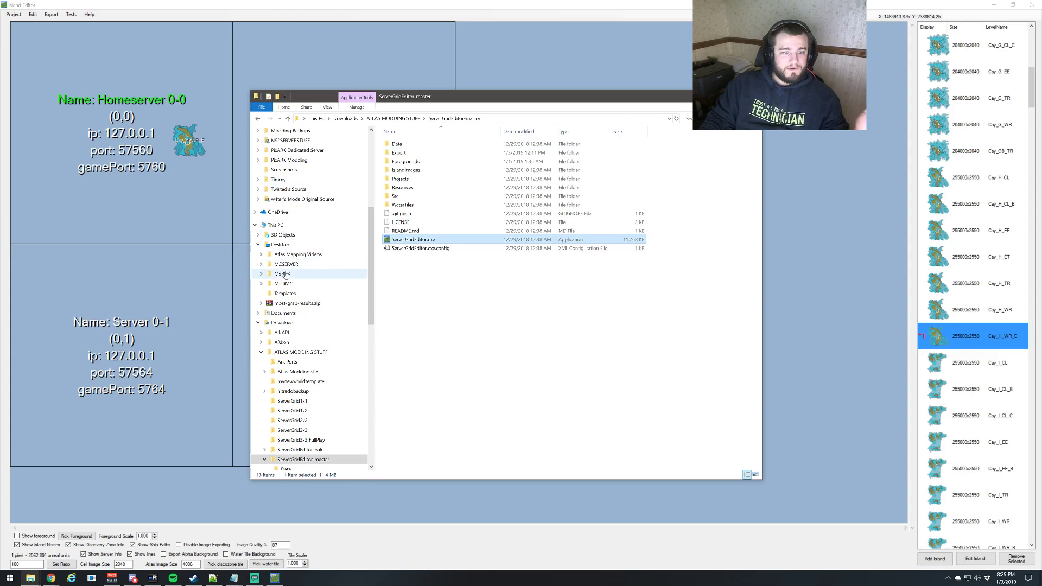
pyautogui.scroll(5, 296, 260)
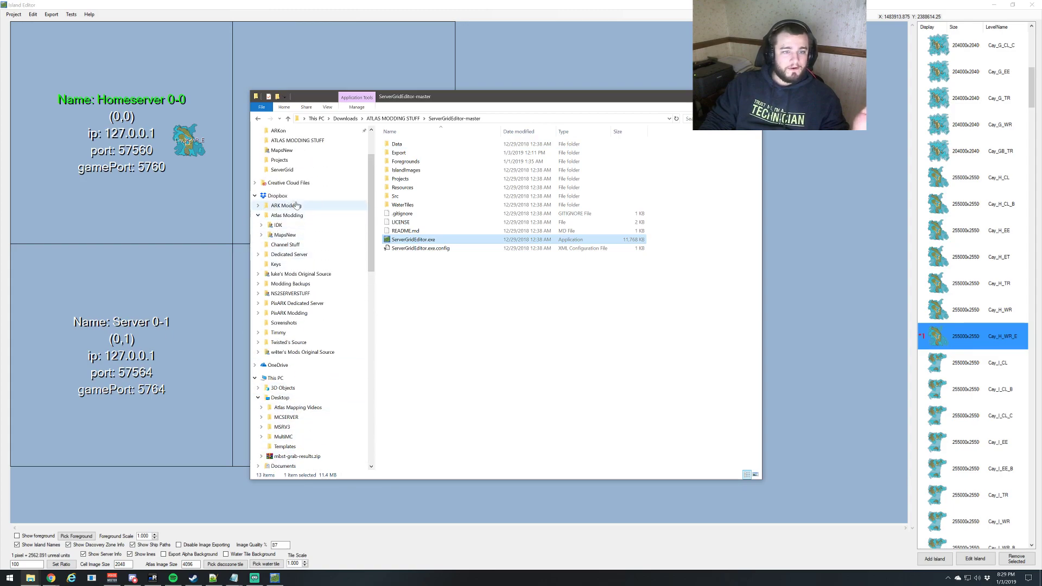
pyautogui.click(285, 234)
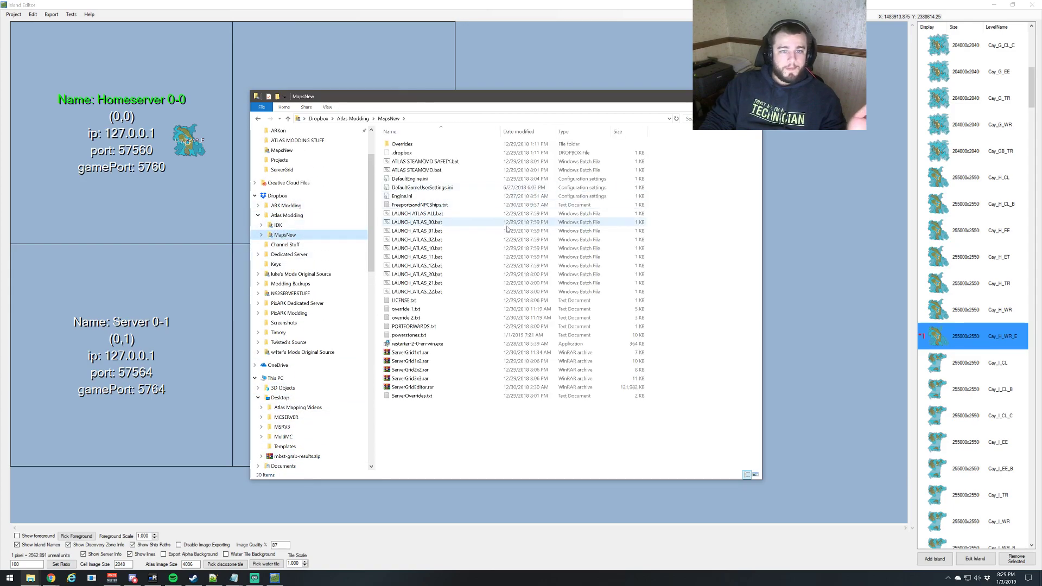
pyautogui.click(439, 162)
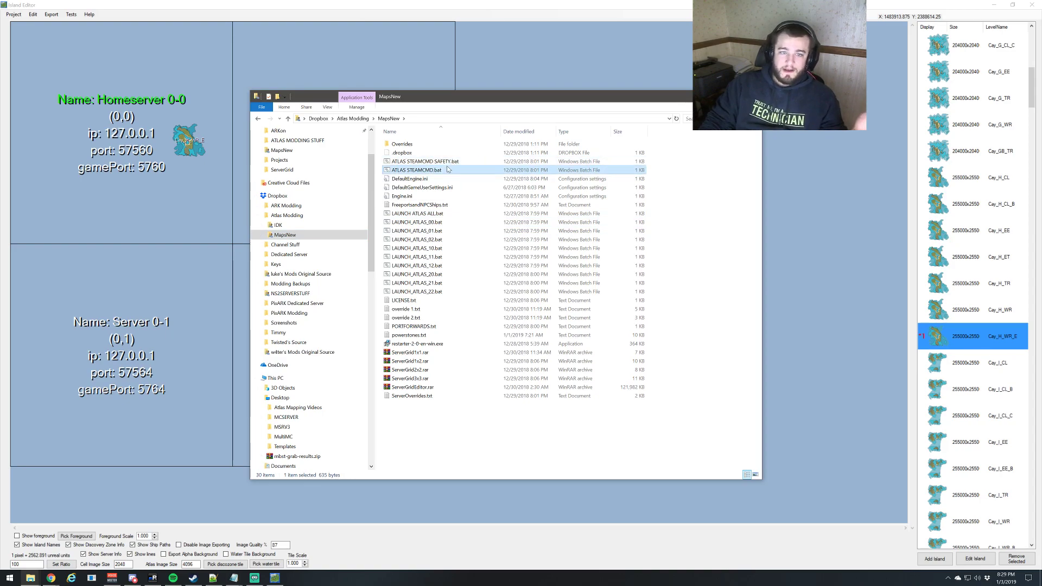
pyautogui.click(434, 213)
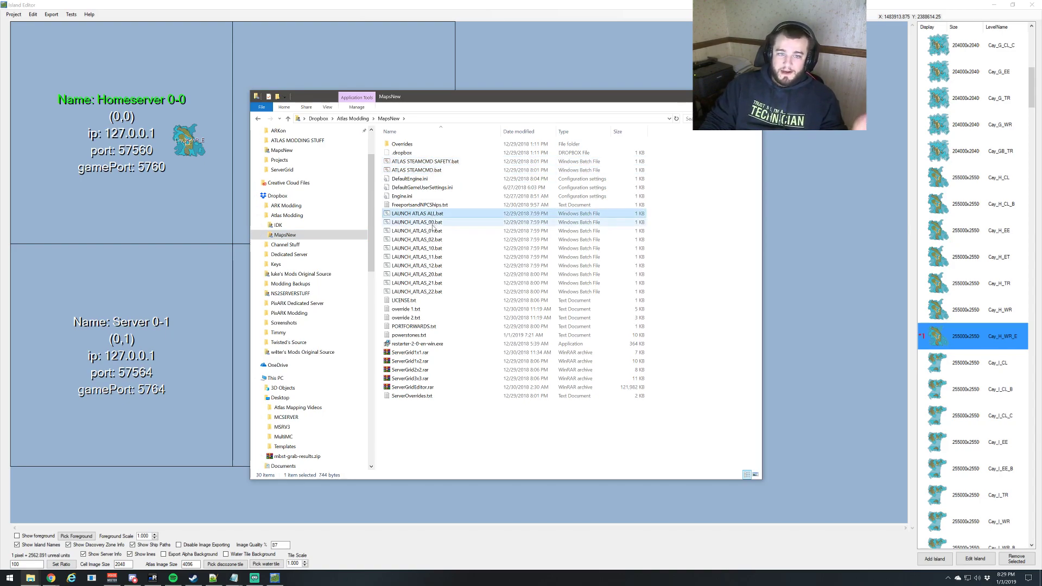
# Open FreeportsandNPCShips.txt, review the confirmed freeports, NPC traders, and GhostShip and Raft blueprint paths, and close the file.
pyautogui.doubleClick(418, 204)
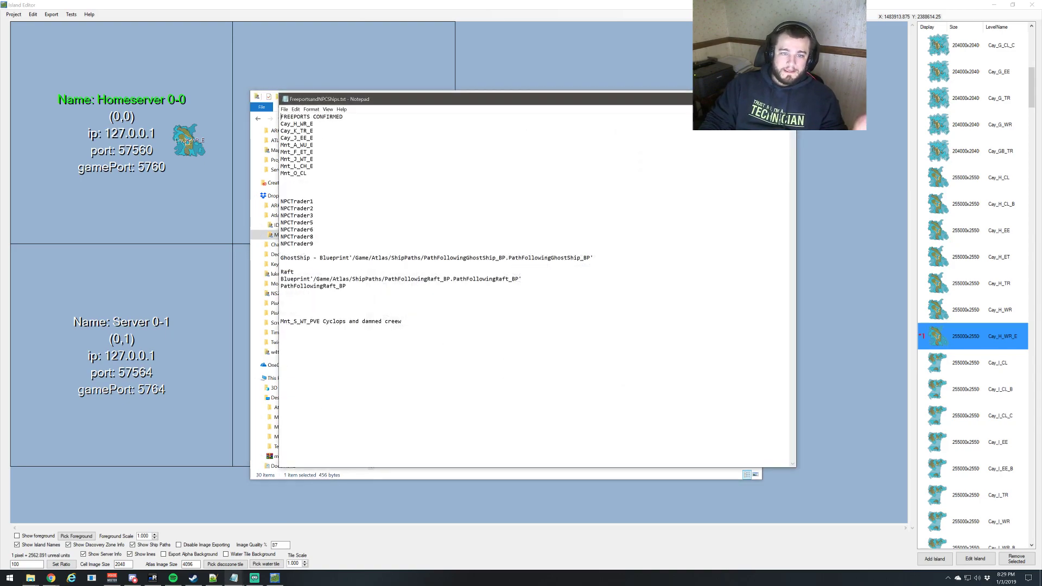
pyautogui.moveTo(309, 173); pyautogui.dragTo(281, 124)
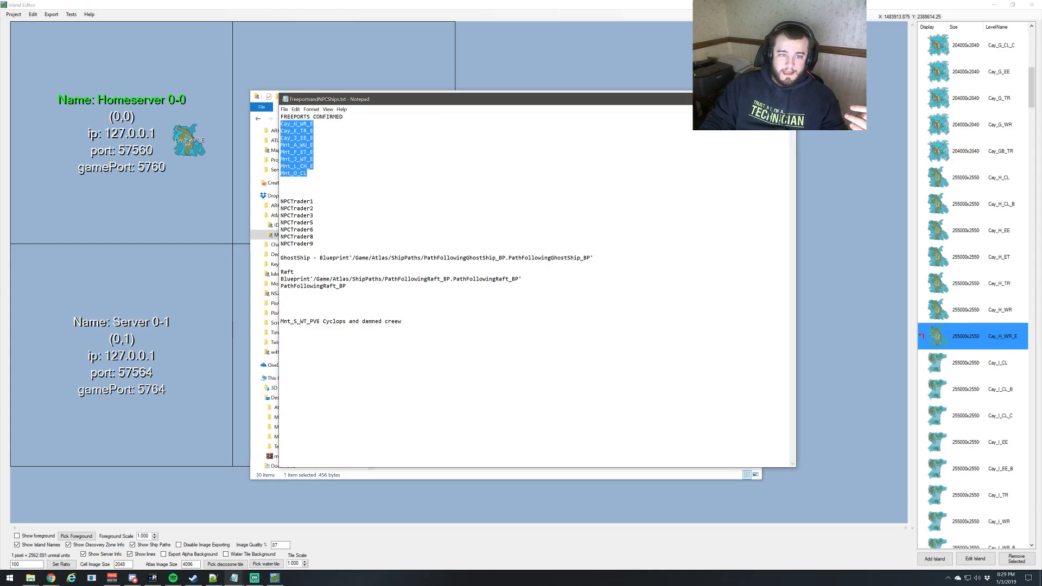
pyautogui.moveTo(313, 244); pyautogui.dragTo(284, 201)
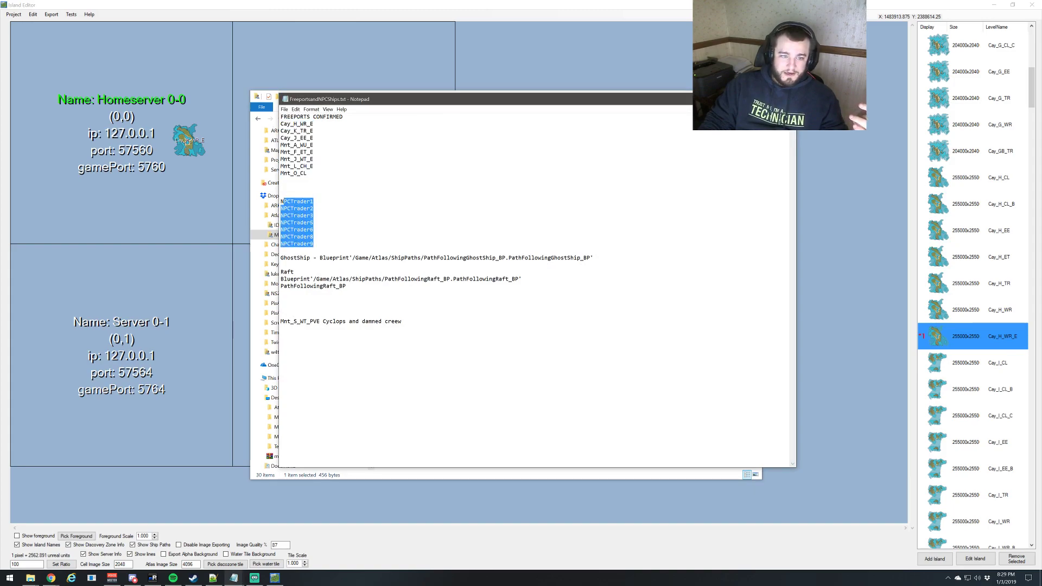
pyautogui.doubleClick(295, 258)
pyautogui.moveTo(348, 258); pyautogui.dragTo(505, 258)
pyautogui.click(534, 258)
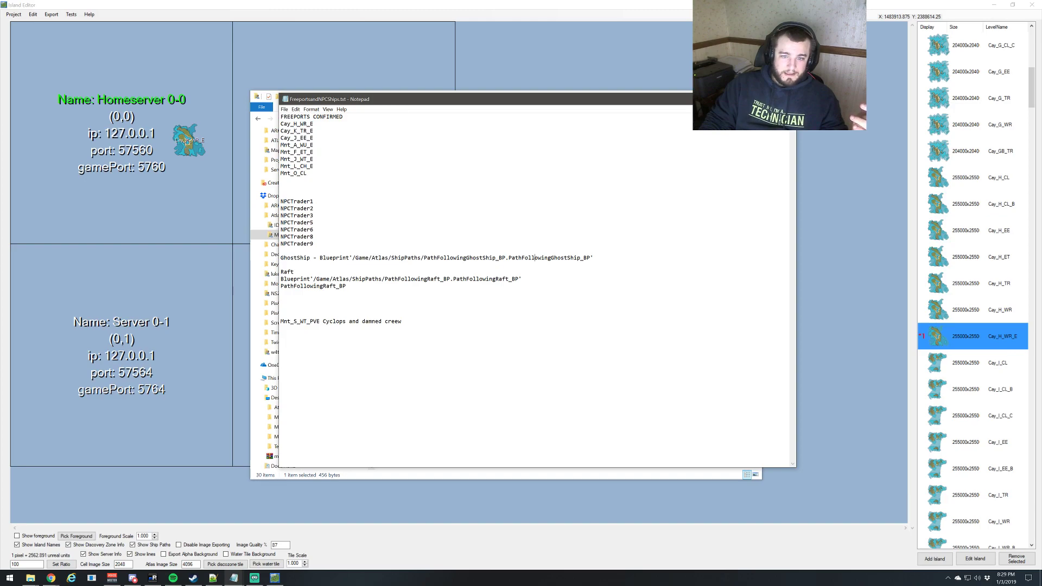
pyautogui.moveTo(323, 258); pyautogui.dragTo(593, 258)
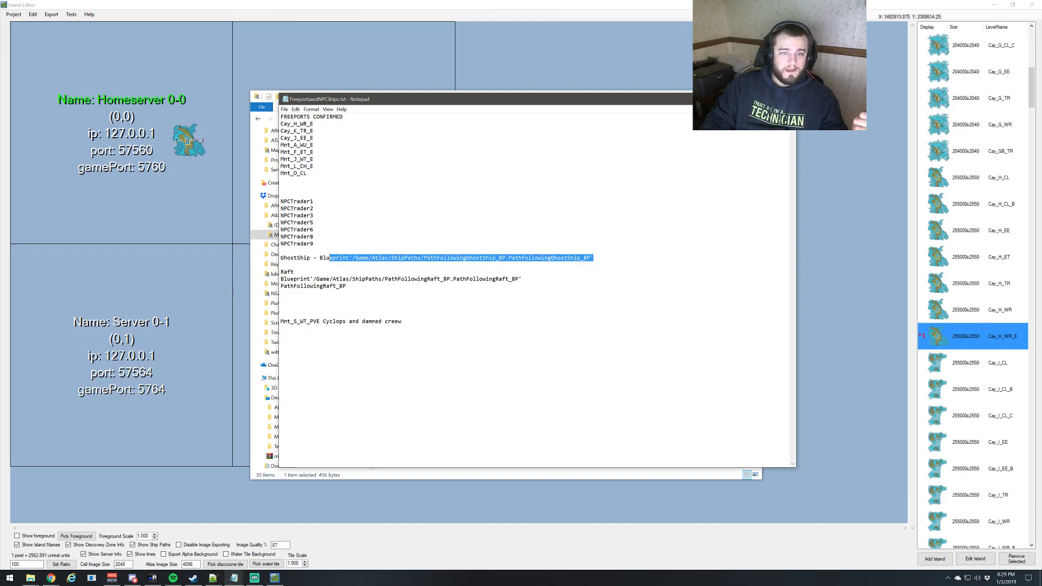
pyautogui.moveTo(346, 286); pyautogui.dragTo(281, 278)
pyautogui.click(334, 279)
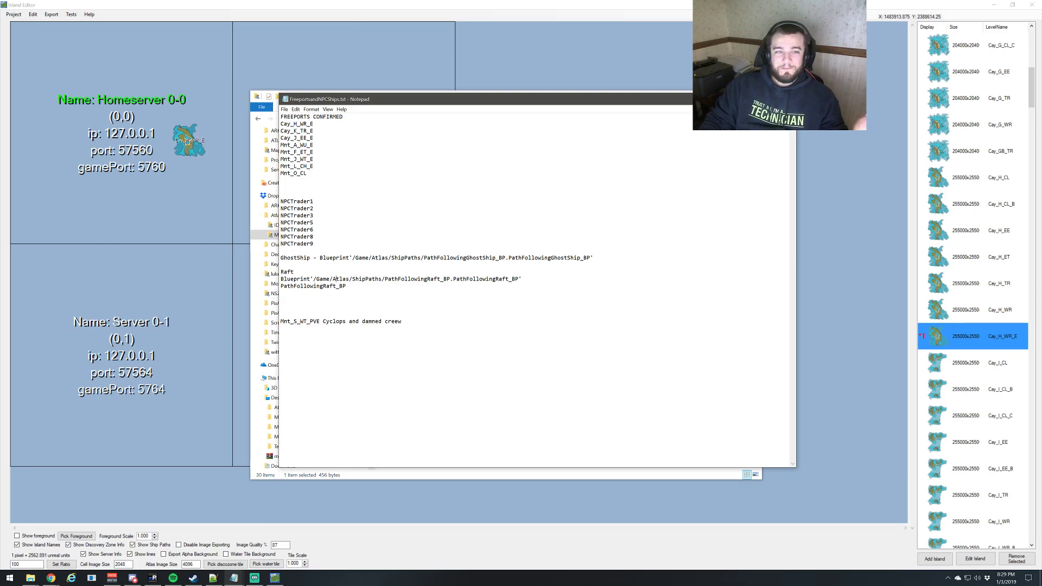
pyautogui.click(783, 99)
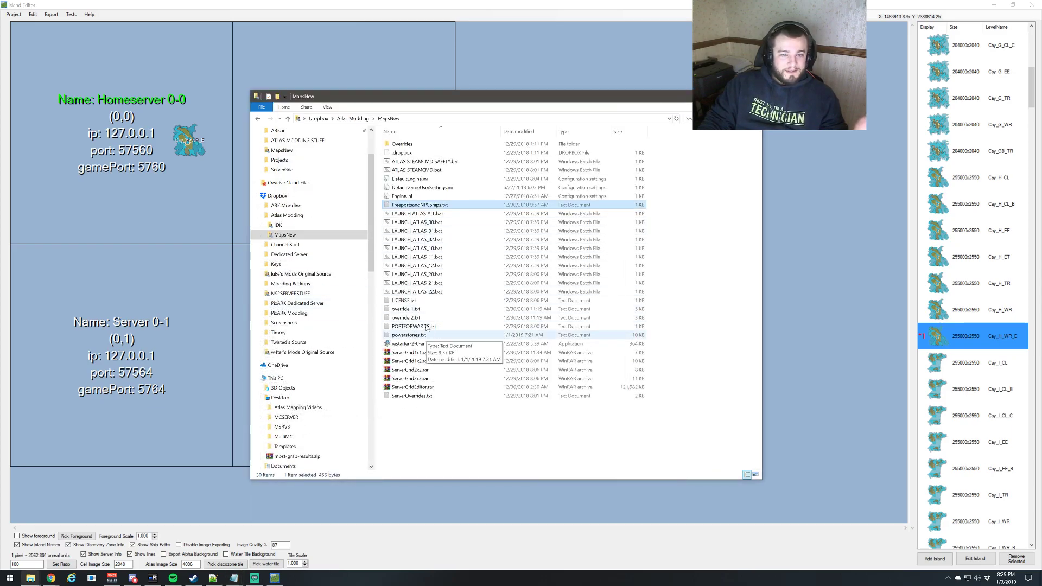
# Open override 1.txt, examine its SoundOverrides block, and close the file.
pyautogui.click(419, 310)
pyautogui.doubleClick(420, 310)
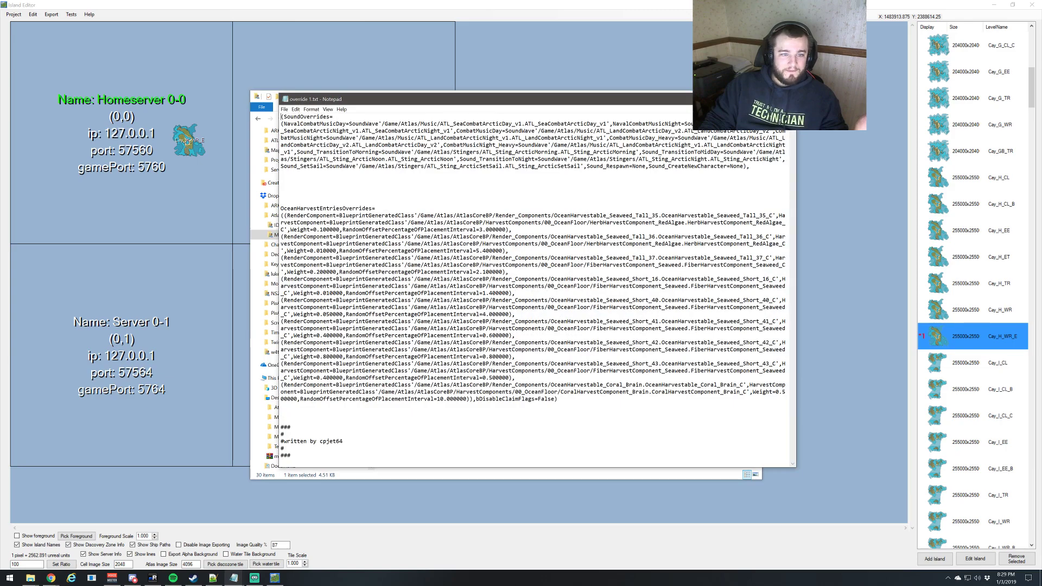
pyautogui.moveTo(751, 166); pyautogui.dragTo(281, 94)
pyautogui.click(488, 185)
pyautogui.click(783, 98)
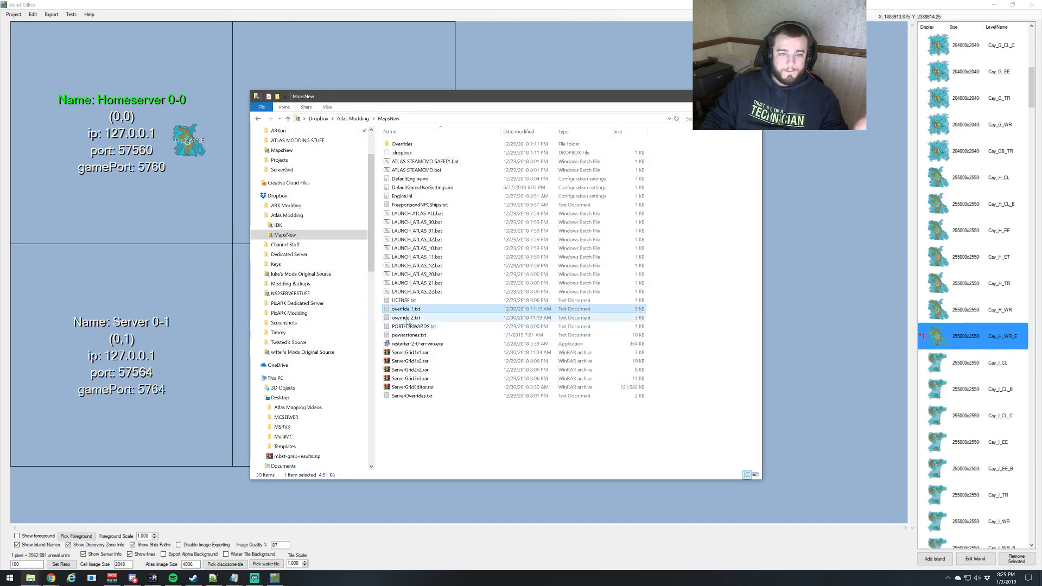
# Open override 2.txt, examine the server override lines such as DisableFog and NPCShipNumMult with their values, and close the file.
pyautogui.rightClick(415, 317)
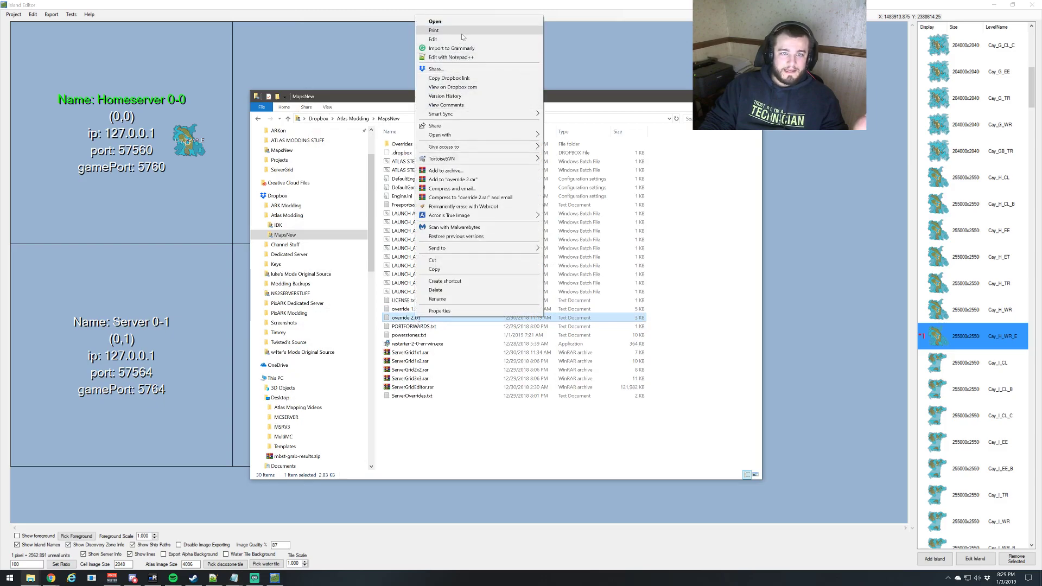
pyautogui.click(434, 21)
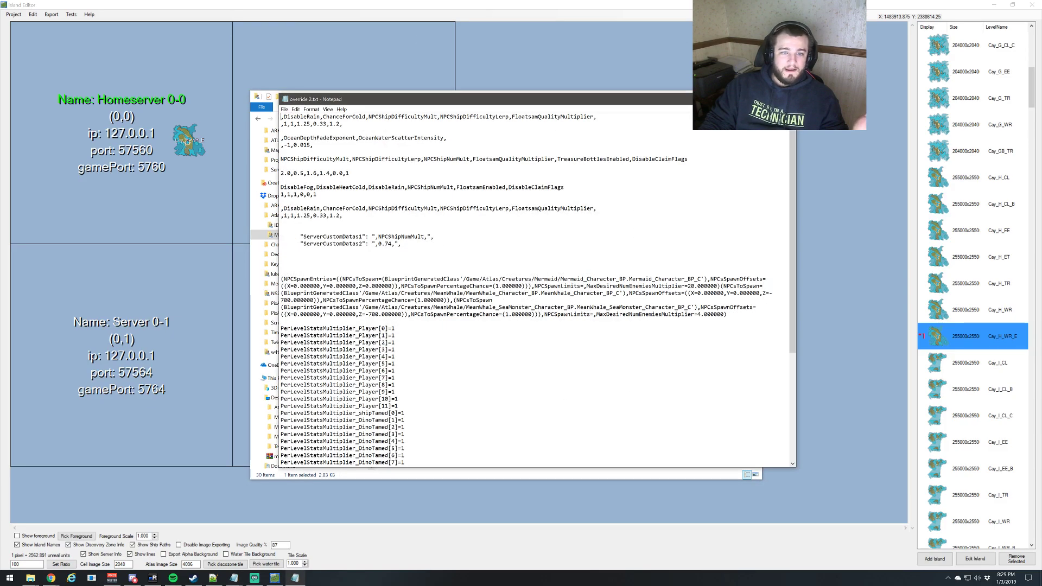
pyautogui.moveTo(514, 208); pyautogui.dragTo(280, 209)
pyautogui.moveTo(564, 187); pyautogui.dragTo(281, 188)
pyautogui.click(316, 195)
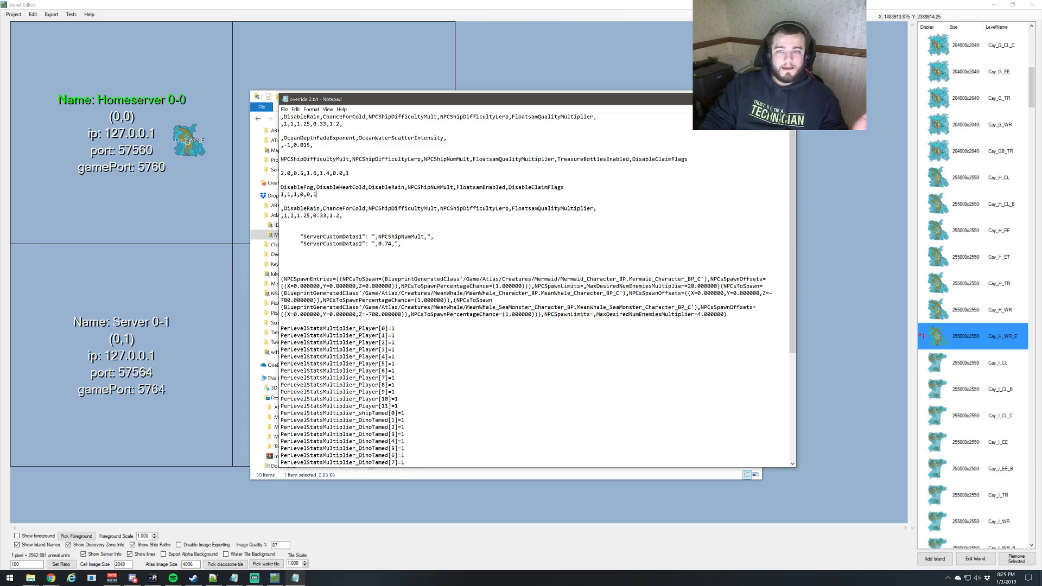
pyautogui.click(316, 194)
pyautogui.click(783, 99)
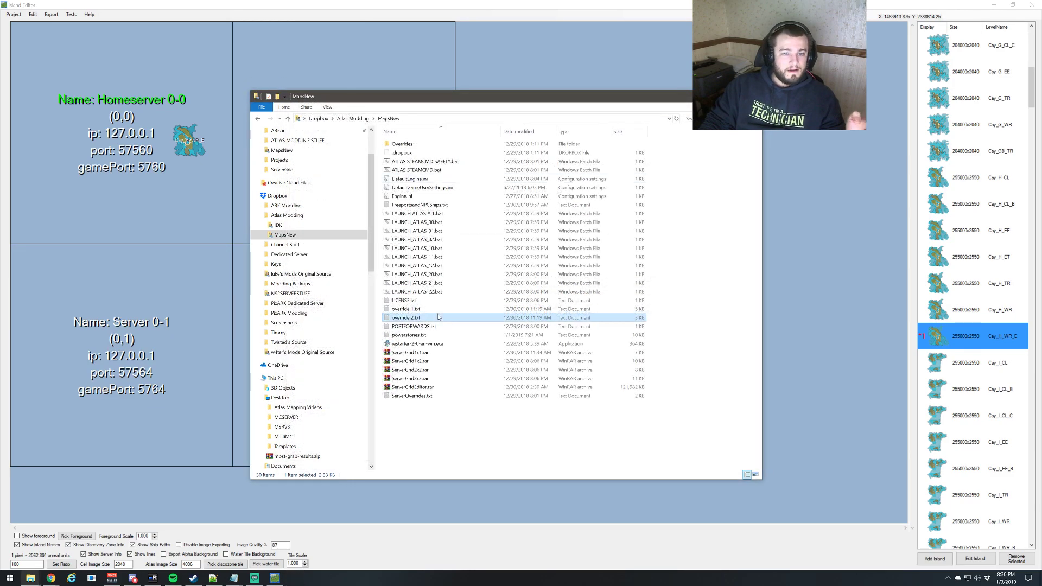
# Open powerstones.txt and look through its power stone island and discovery entries down to the end.
pyautogui.doubleClick(409, 334)
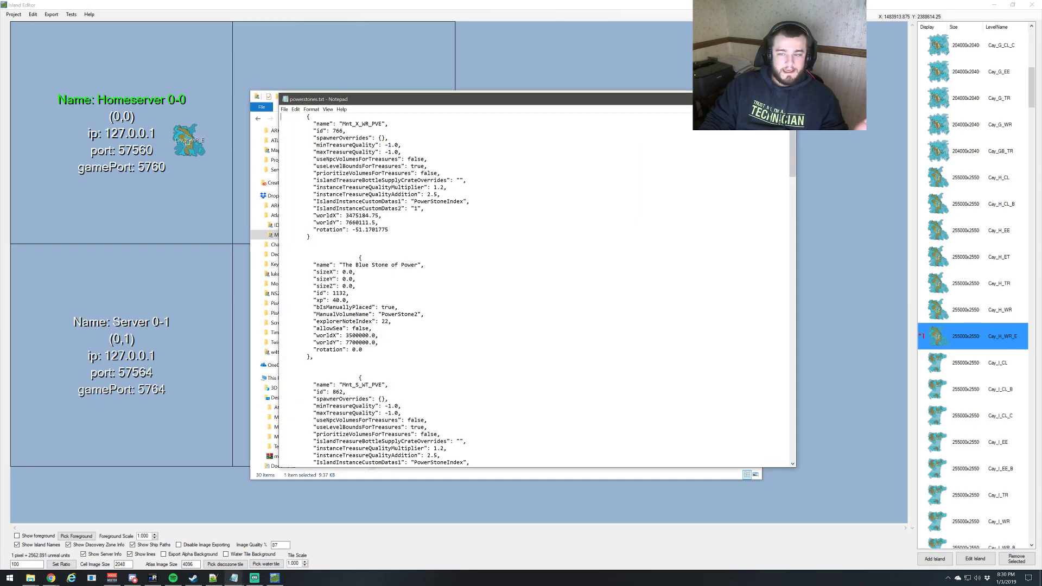
pyautogui.moveTo(792, 144); pyautogui.dragTo(796, 431)
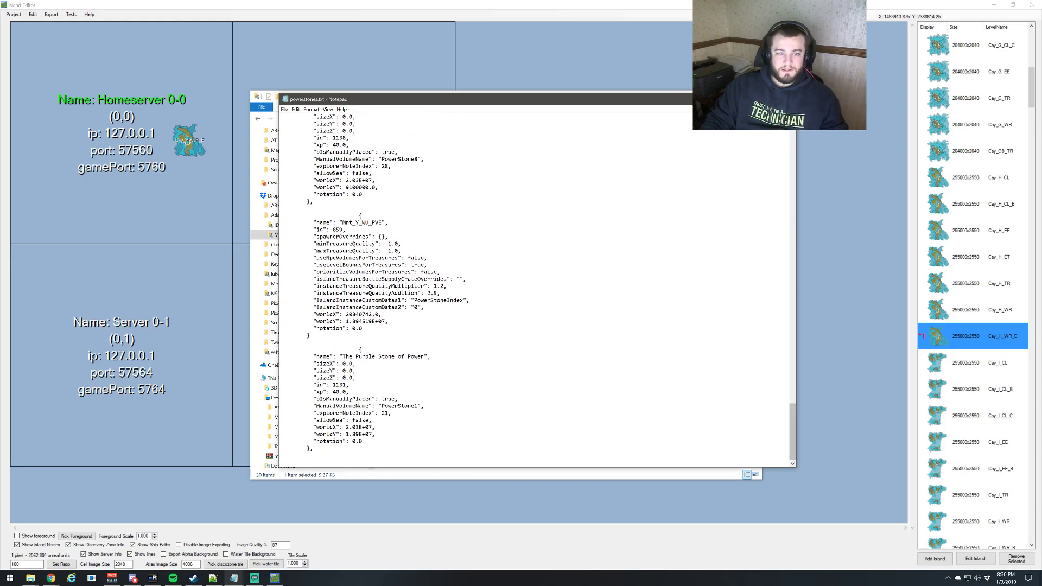
# Check the last power stone entries in powerstones.txt, close the file, and clear the file selection in the MapsNew folder.
pyautogui.scroll(13, 534, 289)
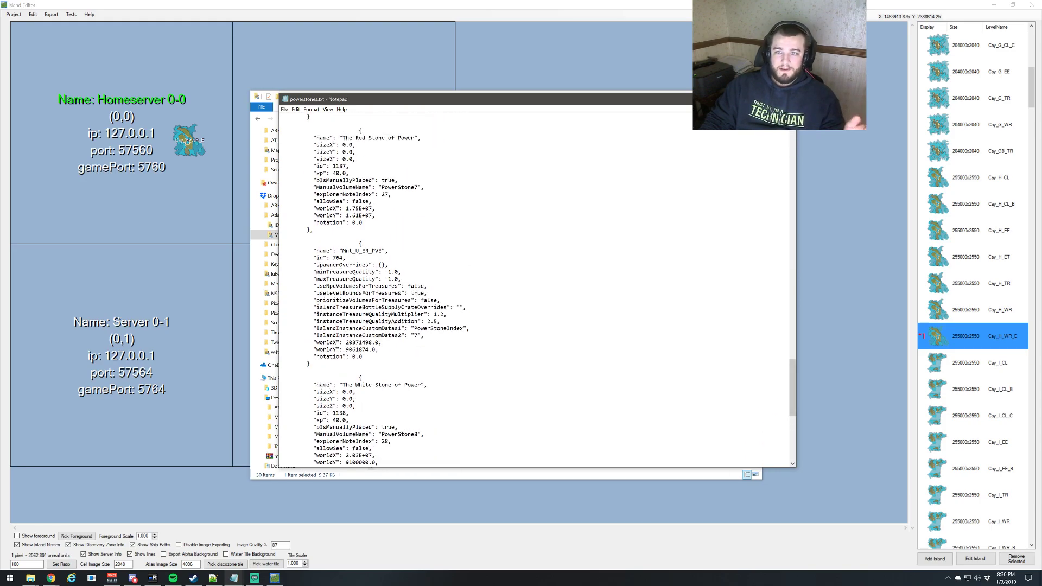
pyautogui.hotkey('alt', 'F4')
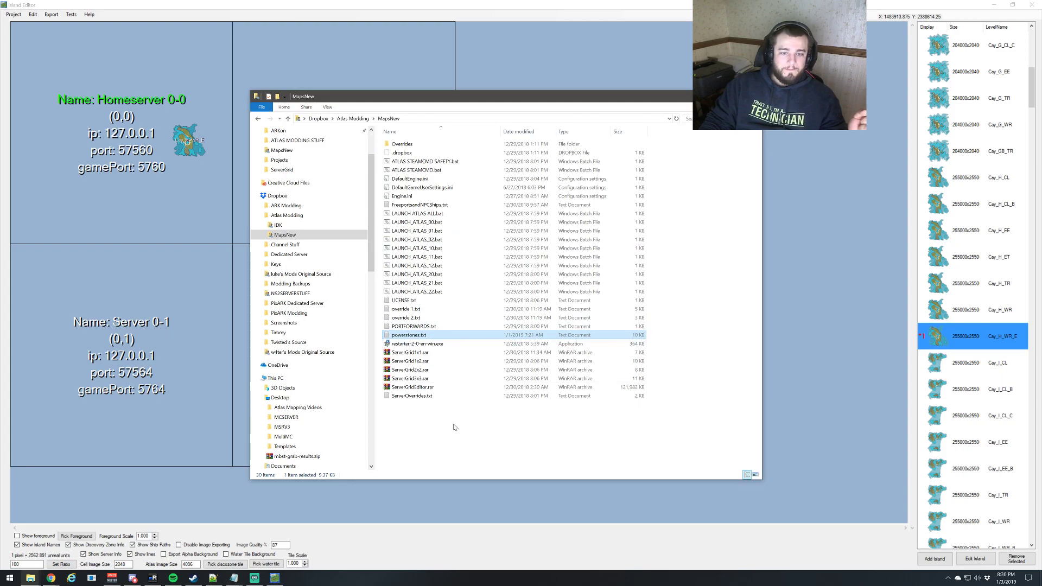
pyautogui.click(565, 426)
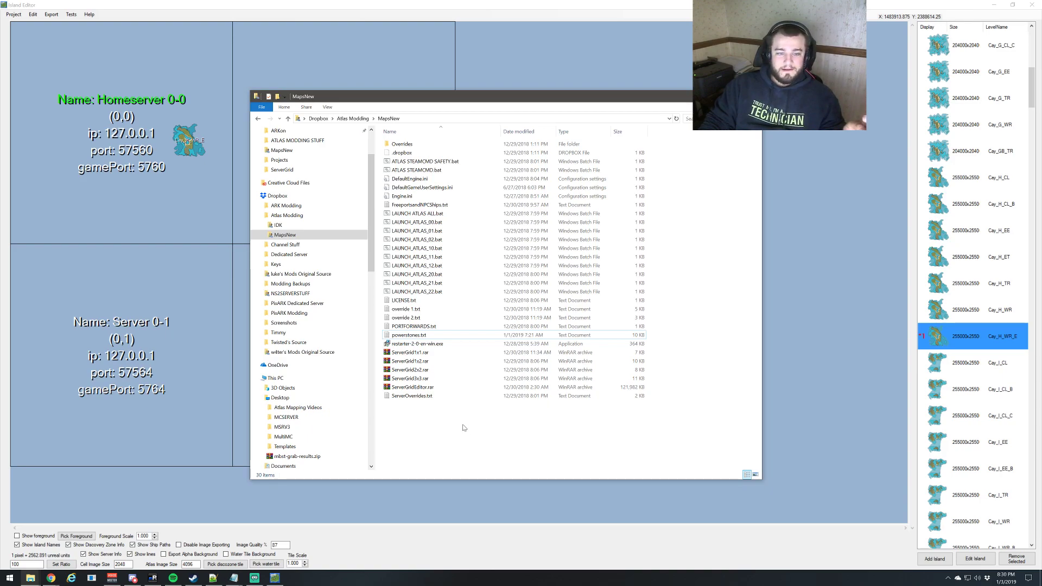
pyautogui.moveTo(443, 419); pyautogui.dragTo(449, 444)
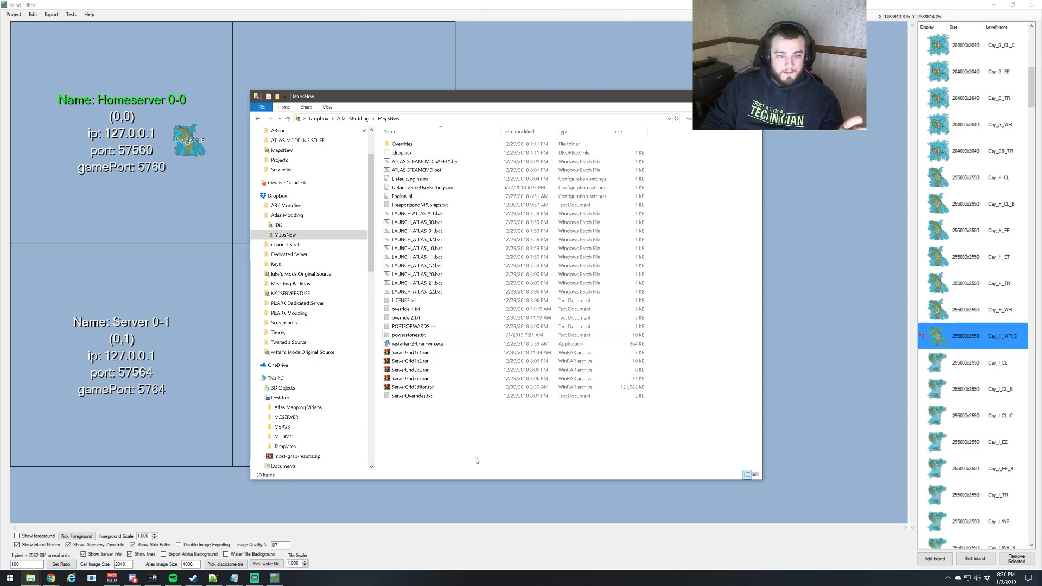
# Open ServerOverrides.txt, review its claim flag, XP clamp and NPC spawn entries, then close the file and return to the map grid.
pyautogui.doubleClick(412, 396)
pyautogui.moveTo(292, 323); pyautogui.dragTo(282, 286)
pyautogui.click(291, 322)
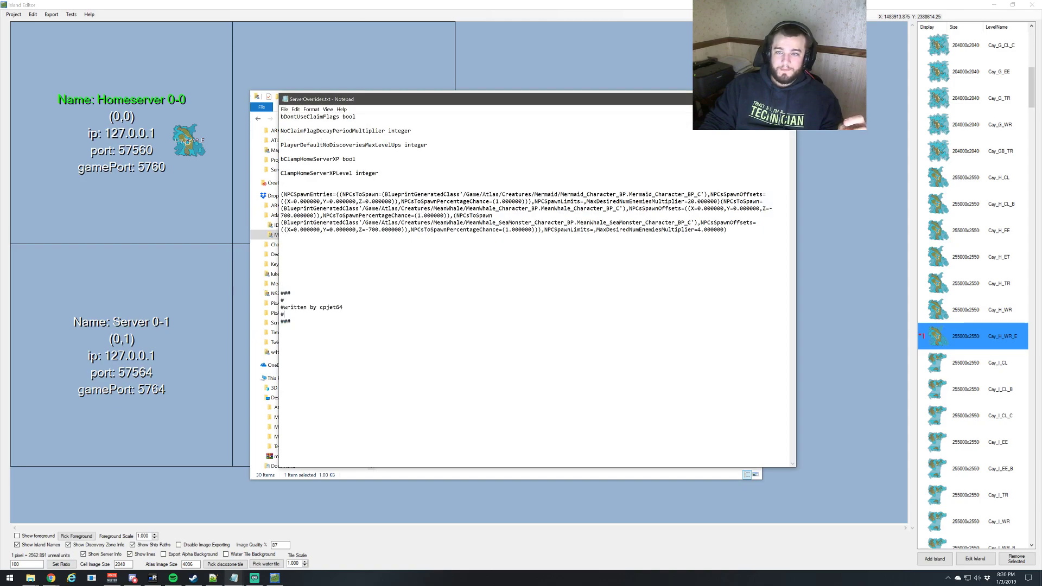
pyautogui.click(783, 99)
pyautogui.click(532, 412)
pyautogui.hotkey('alt', 'F4')
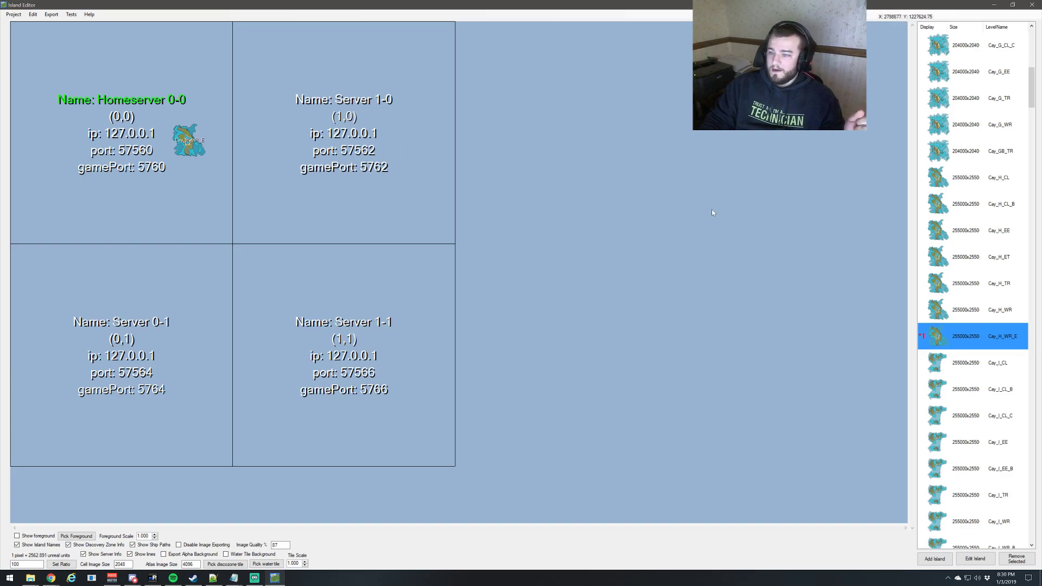
# Move the Cay_H_WR_E island in Homeserver 0-0 close to the cell's upper edge.
pyautogui.scroll(6, 974, 248)
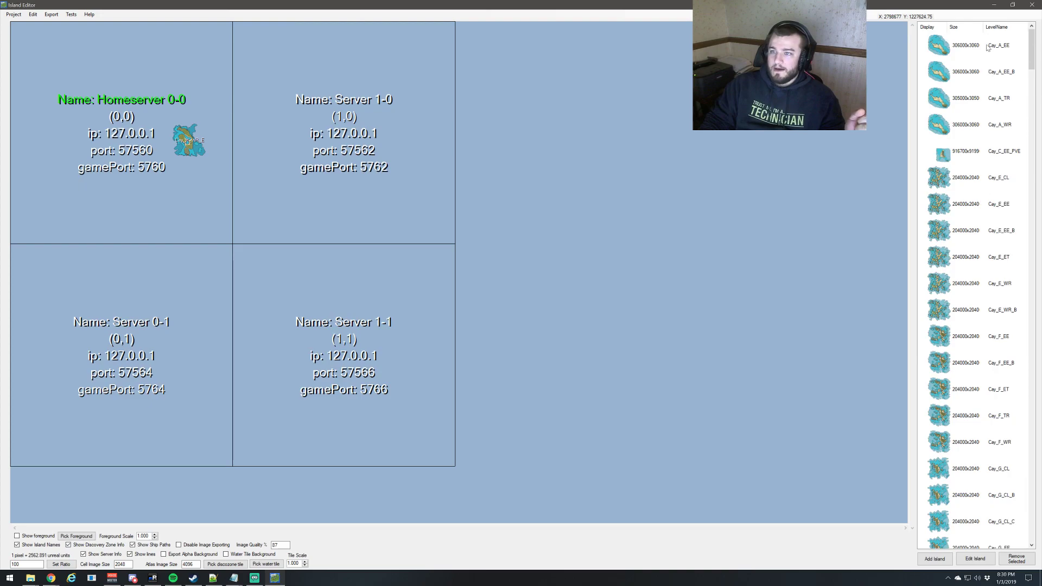
pyautogui.moveTo(189, 140); pyautogui.dragTo(201, 70)
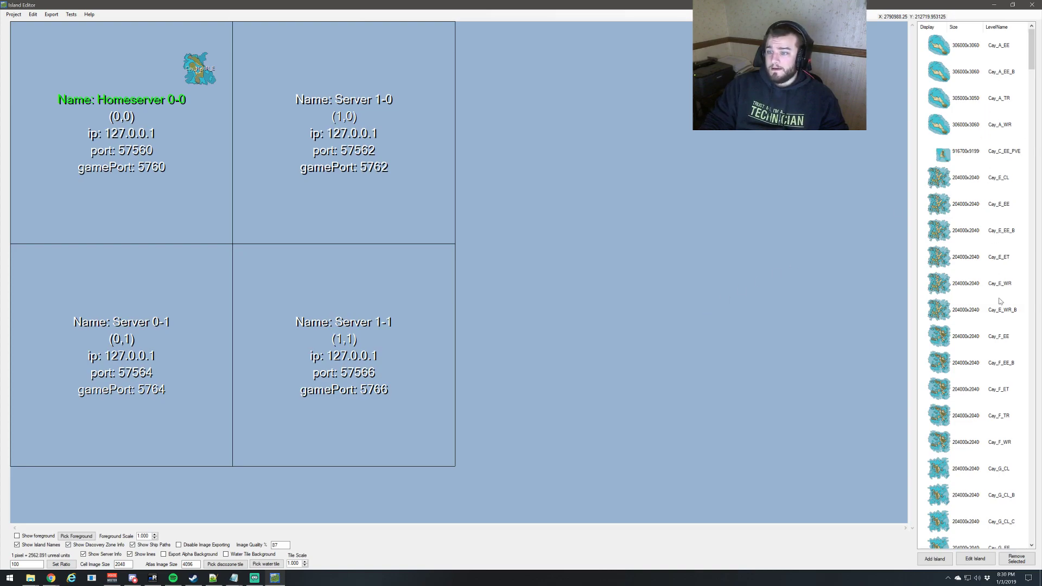
# Browse the island list and place the Mnt_G_ET_PVE island in the lower part of the Server 1-0 cell.
pyautogui.click(983, 185)
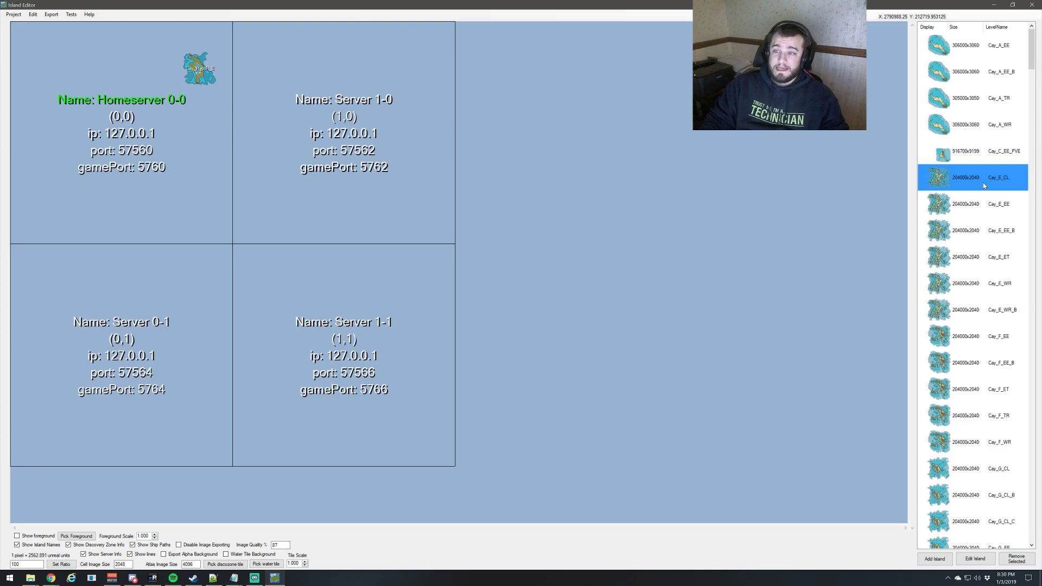
pyautogui.scroll(-10, 981, 245)
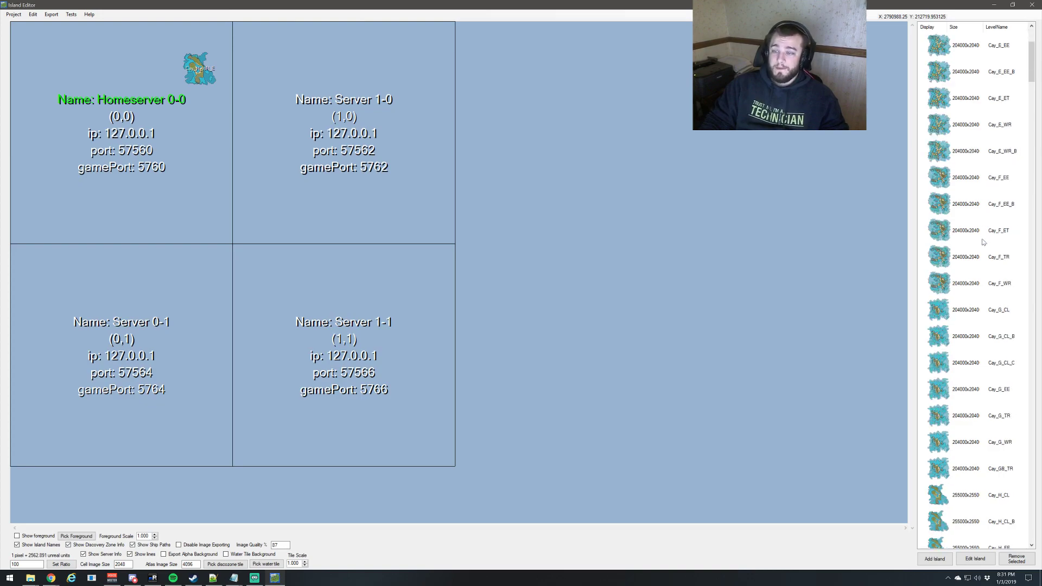
pyautogui.scroll(-15, 972, 261)
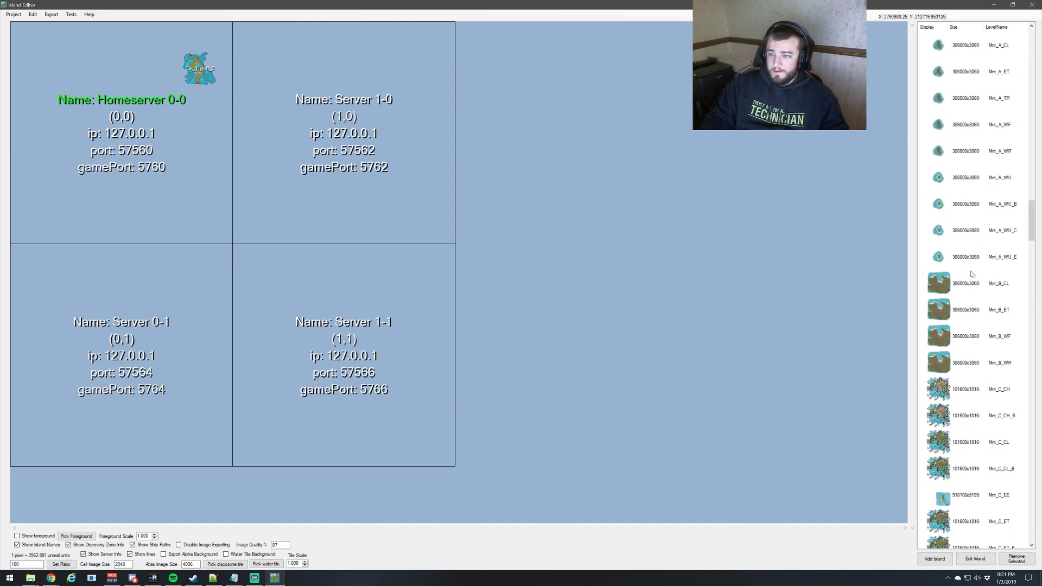
pyautogui.scroll(-15, 972, 274)
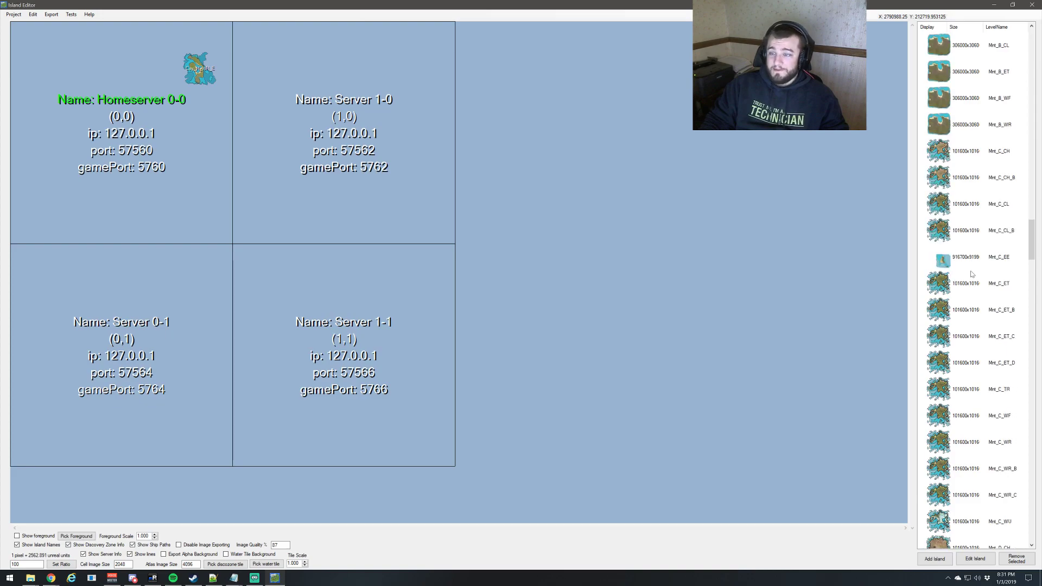
pyautogui.scroll(-3, 971, 274)
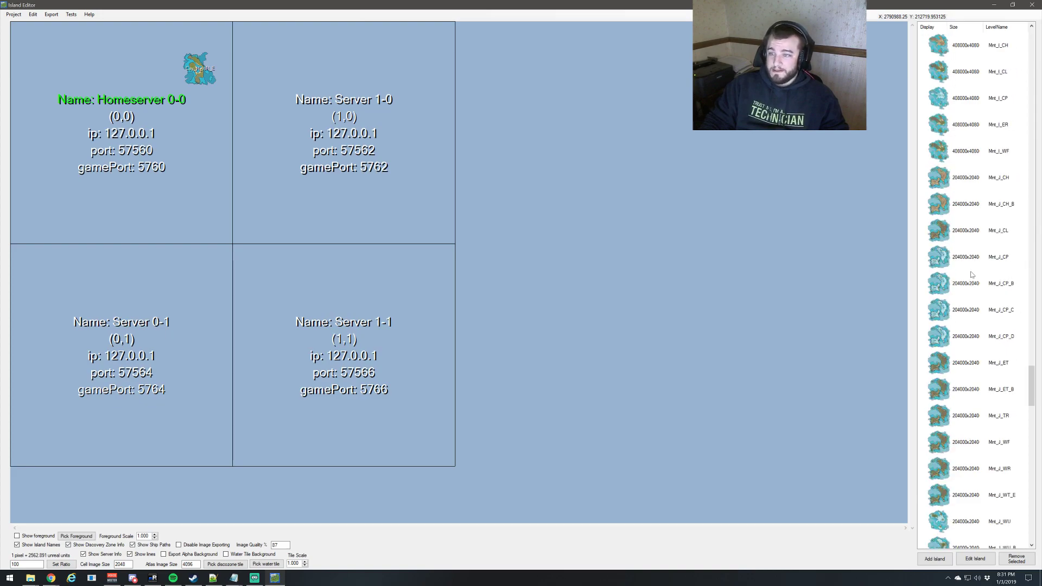
pyautogui.click(1000, 153)
pyautogui.click(309, 190)
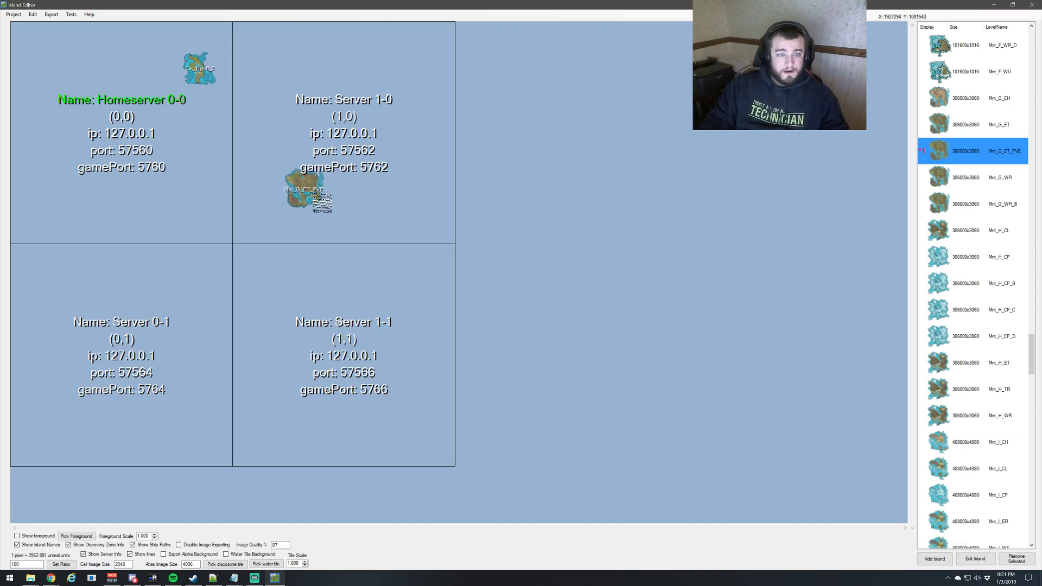
# Inspect the Mnt_G_ET_PVE island up close, reorient it, and delete it from Server 1-0.
pyautogui.scroll(3, 308, 197)
pyautogui.moveTo(624, 191); pyautogui.dragTo(554, 226)
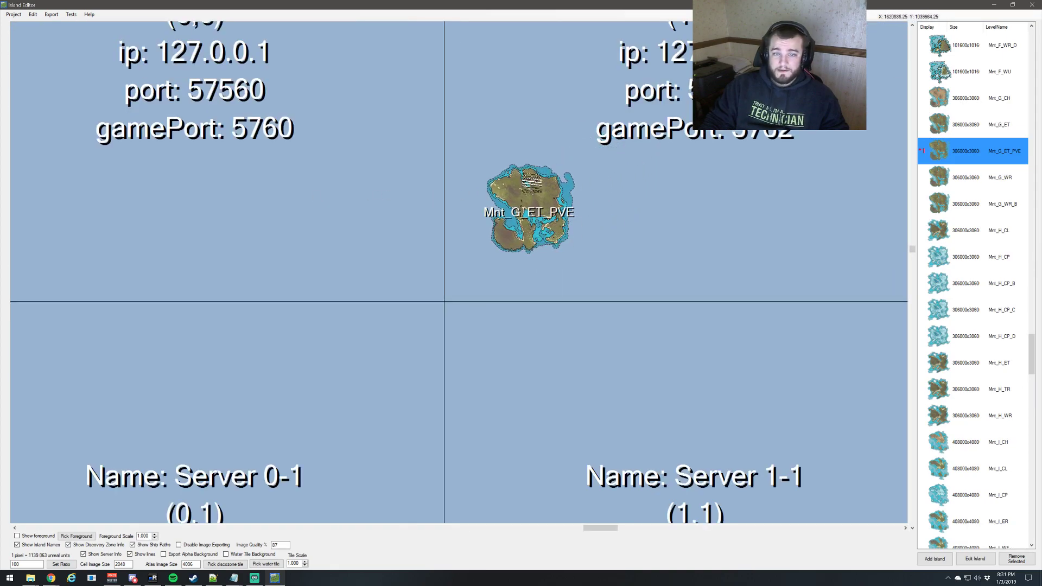
pyautogui.press('Delete')
# Place the Mnt_H_CP island in the Server 1-0 cell near its right border, beside the server details.
pyautogui.scroll(-3, 522, 213)
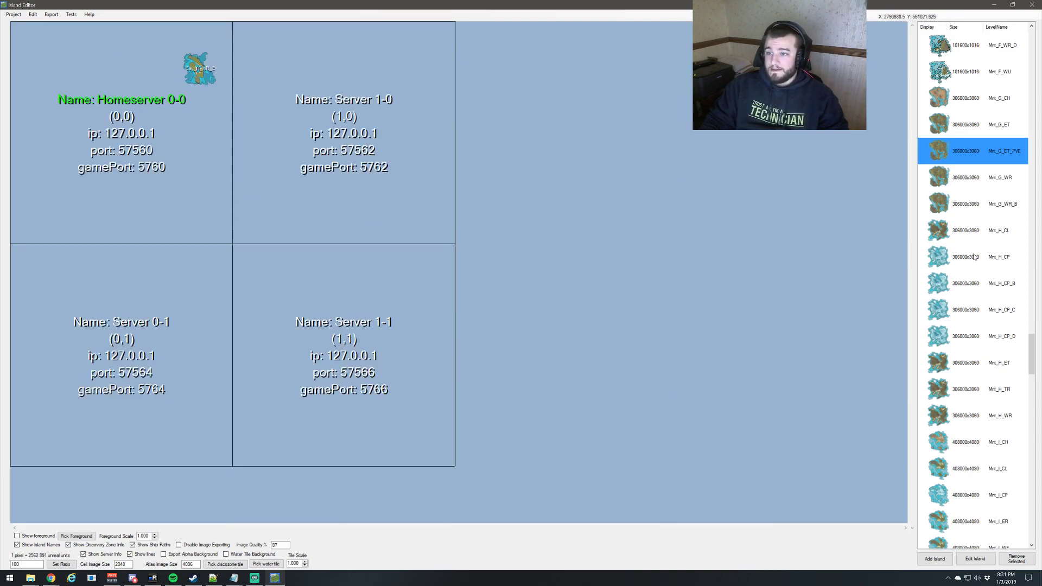
pyautogui.moveTo(973, 256); pyautogui.dragTo(799, 241)
pyautogui.moveTo(434, 190); pyautogui.dragTo(420, 131)
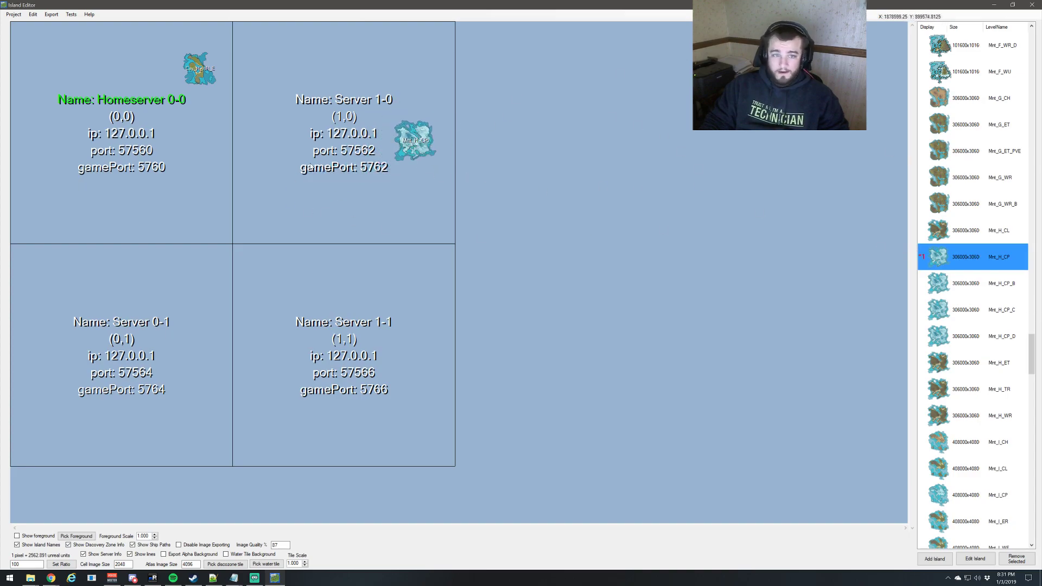
# Open the Mnt_H_CP island's instance settings and examine the spawn region, NPC level, treasure quality and custom data fields.
pyautogui.doubleClick(409, 145)
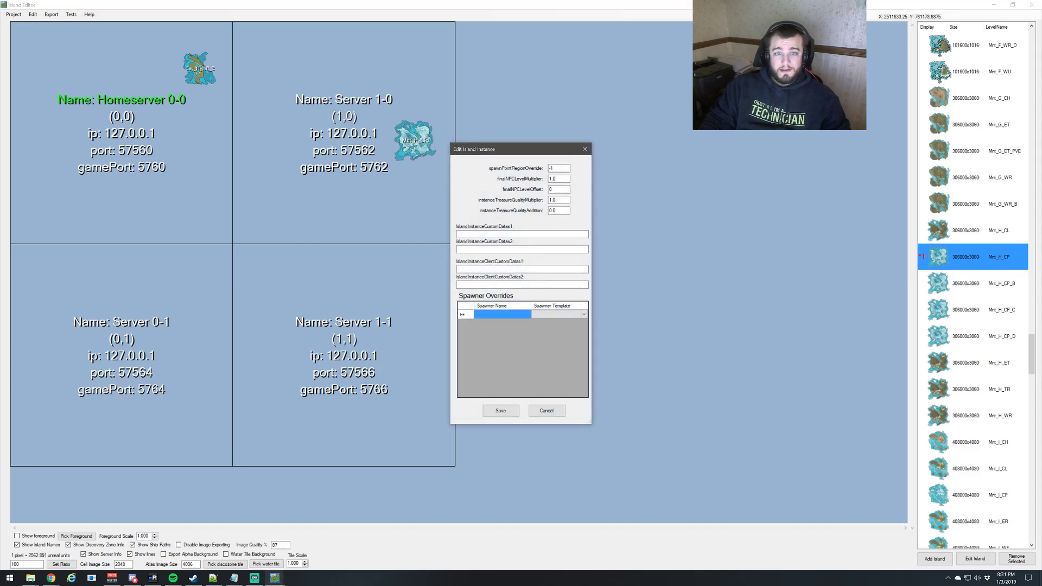
pyautogui.click(564, 167)
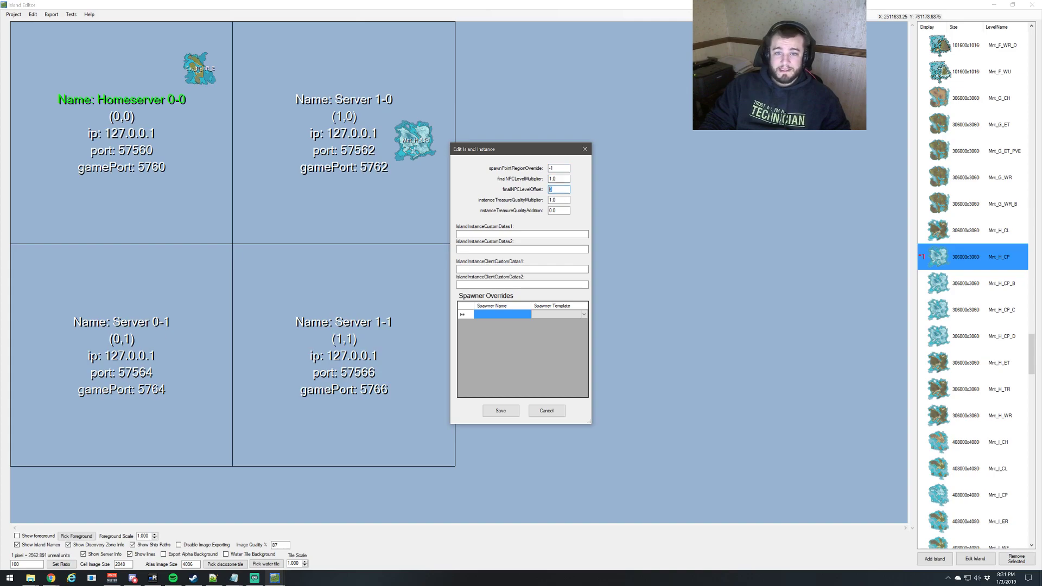
pyautogui.click(559, 200)
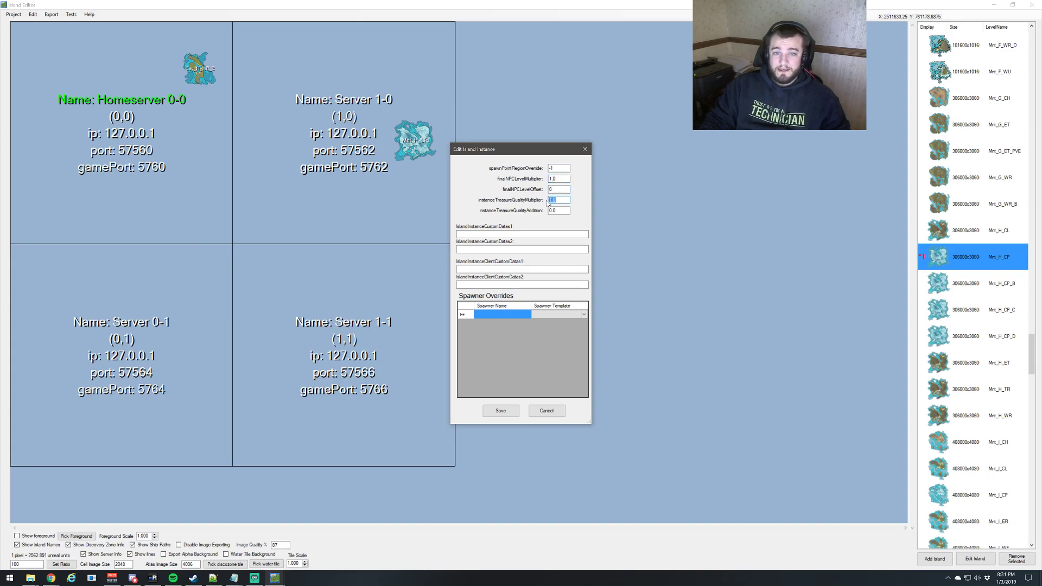
pyautogui.click(513, 234)
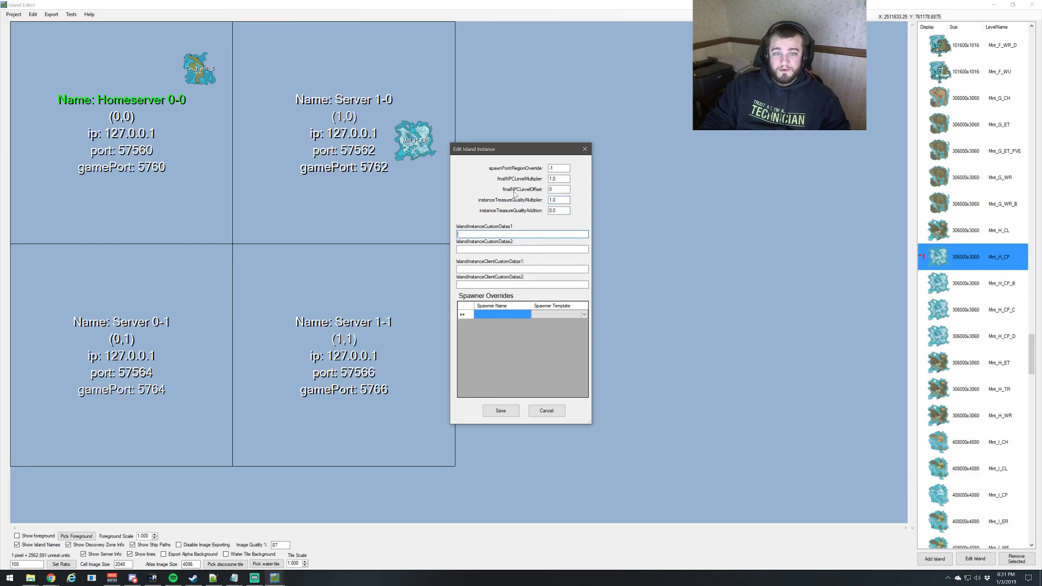
pyautogui.moveTo(518, 156); pyautogui.dragTo(461, 102)
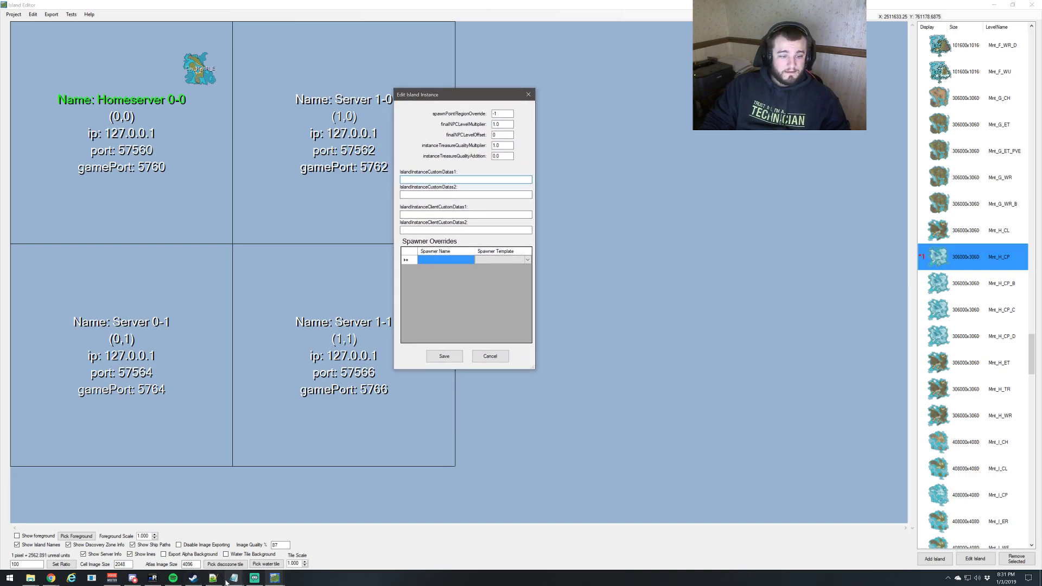
# Bring up the already open ServerOverrides.txt, check its contents, and close it.
pyautogui.moveTo(234, 578)
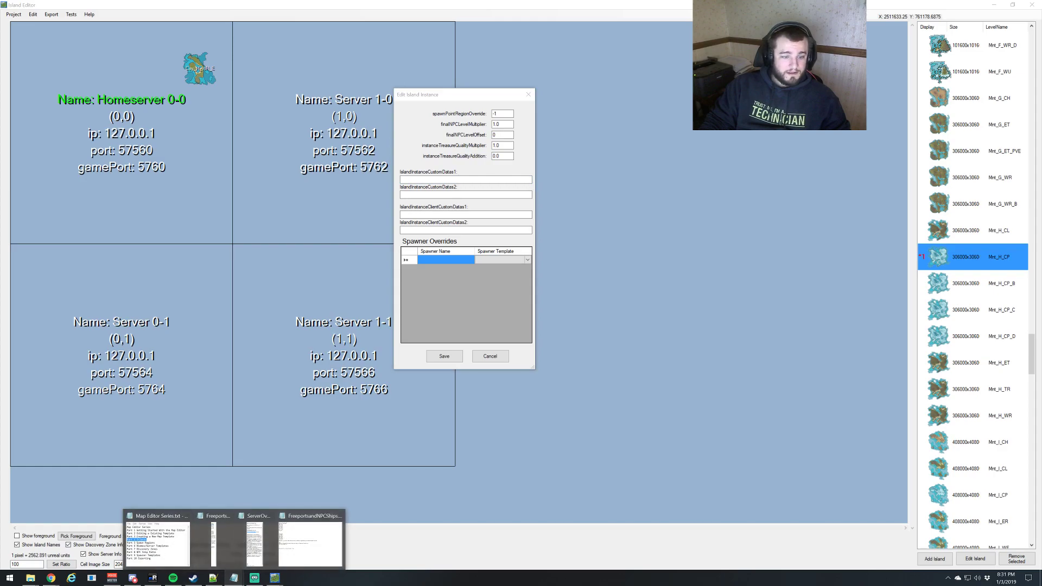
pyautogui.click(265, 543)
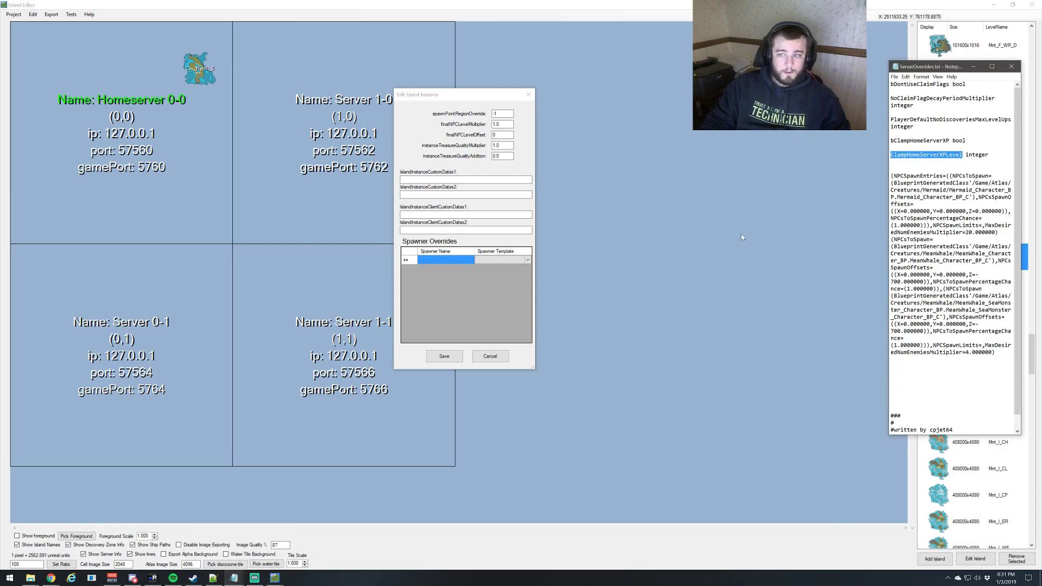
pyautogui.click(1011, 66)
# Open override 2.txt from the MapsNew folder and widen its window beside the island settings to read the override lines.
pyautogui.moveTo(30, 578)
pyautogui.click(43, 545)
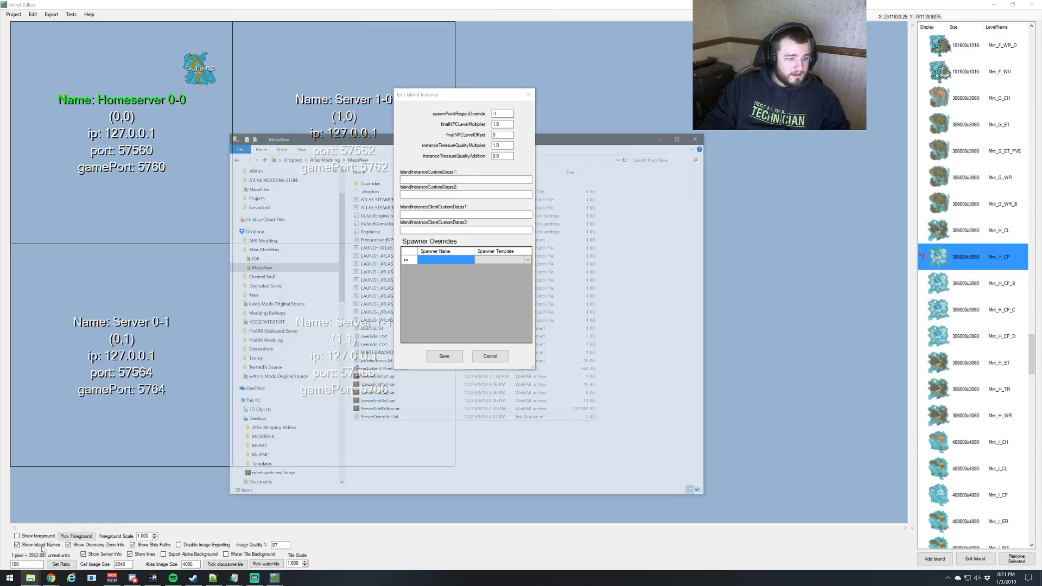
pyautogui.moveTo(609, 106); pyautogui.dragTo(875, 65)
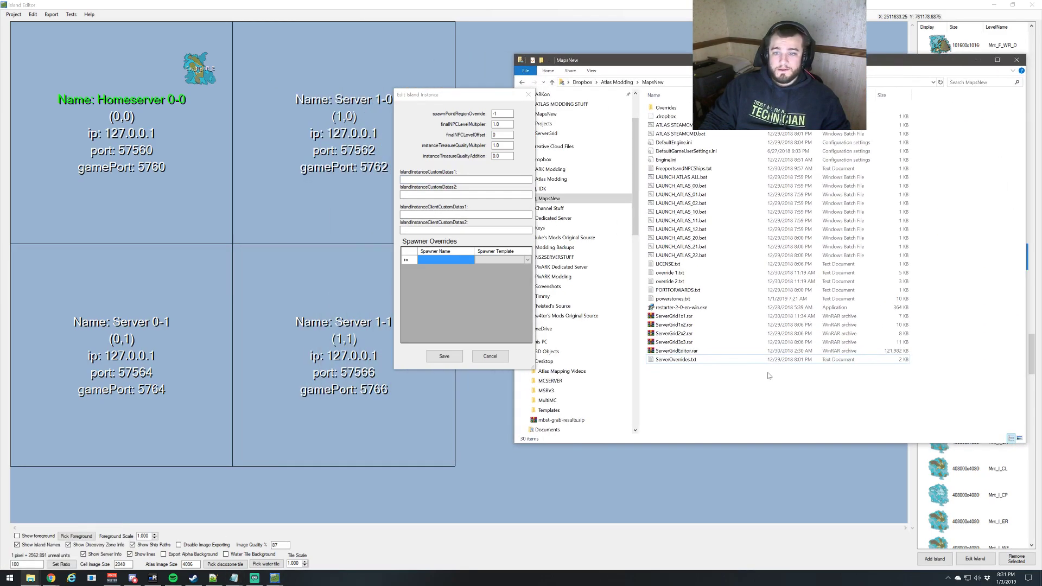
pyautogui.doubleClick(669, 281)
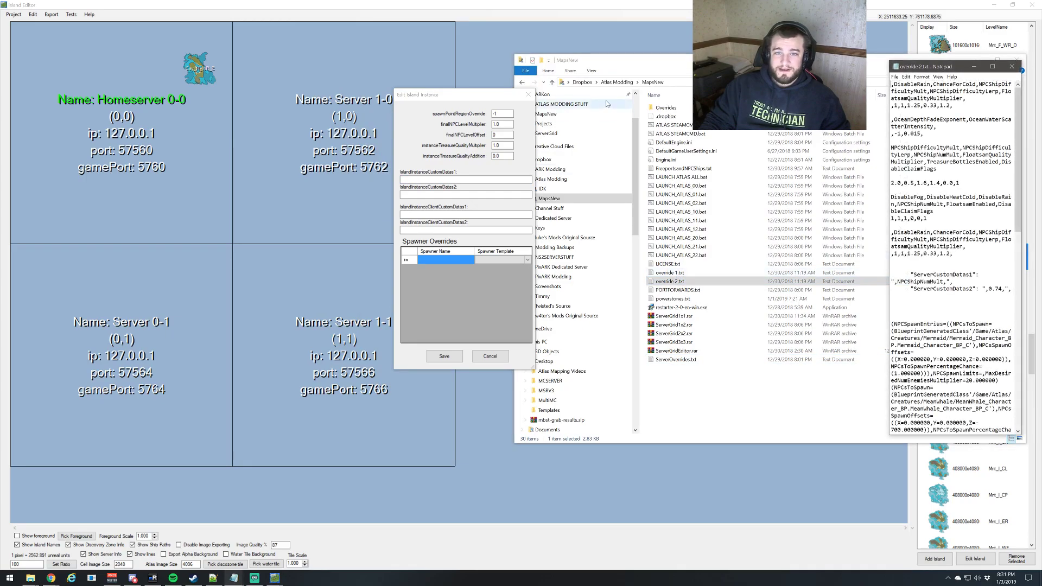
pyautogui.moveTo(943, 68); pyautogui.dragTo(592, 35)
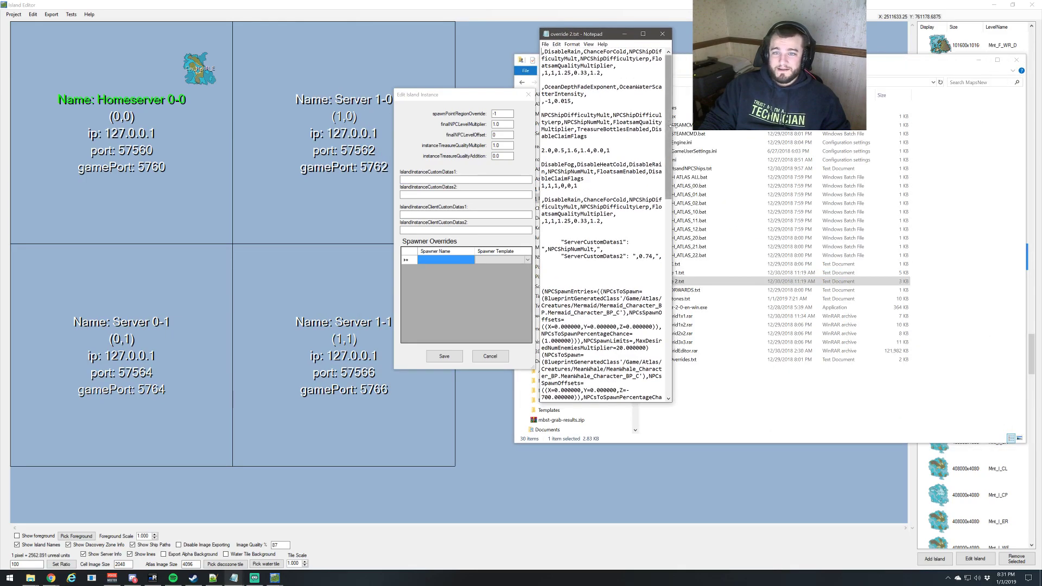
pyautogui.moveTo(672, 125); pyautogui.dragTo(1020, 134)
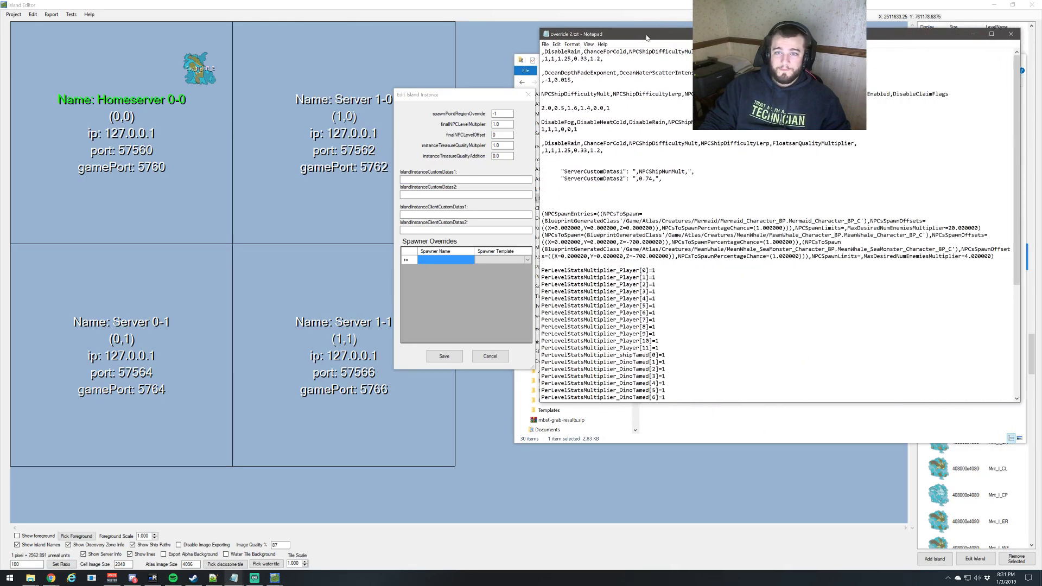
pyautogui.moveTo(646, 37); pyautogui.dragTo(660, 45)
# Move the island settings dialog clear of the notes and bring override 2.txt back into view to examine its ServerCustomDatas lines.
pyautogui.moveTo(439, 90); pyautogui.dragTo(405, 49)
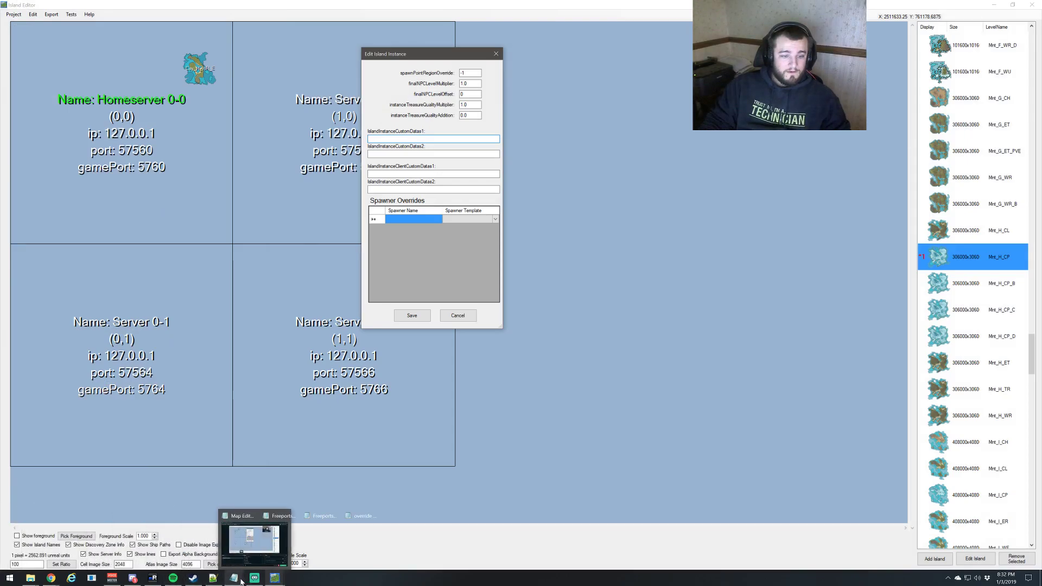
pyautogui.moveTo(234, 576)
pyautogui.click(310, 541)
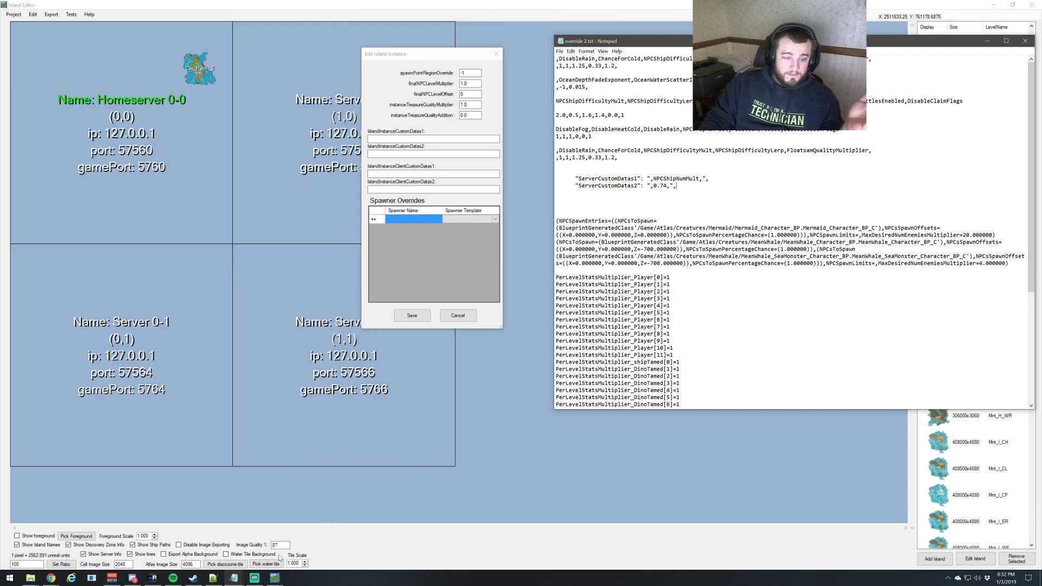
# Open powerstones.txt from the MapsNew folder and widen its window to read the IslandInstanceCustomDatas entries beside the island settings.
pyautogui.moveTo(242, 580)
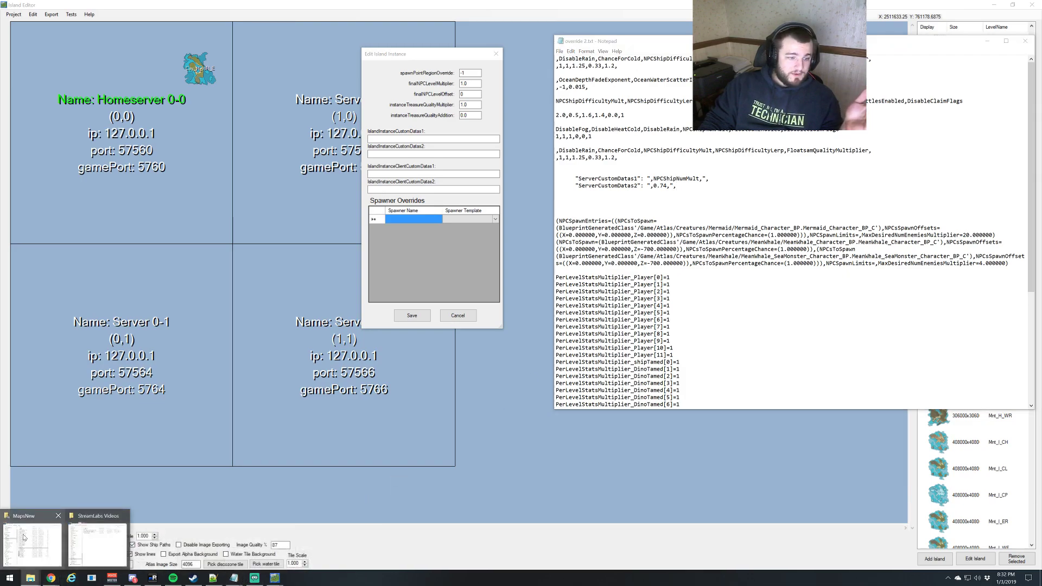
pyautogui.click(53, 534)
pyautogui.click(689, 299)
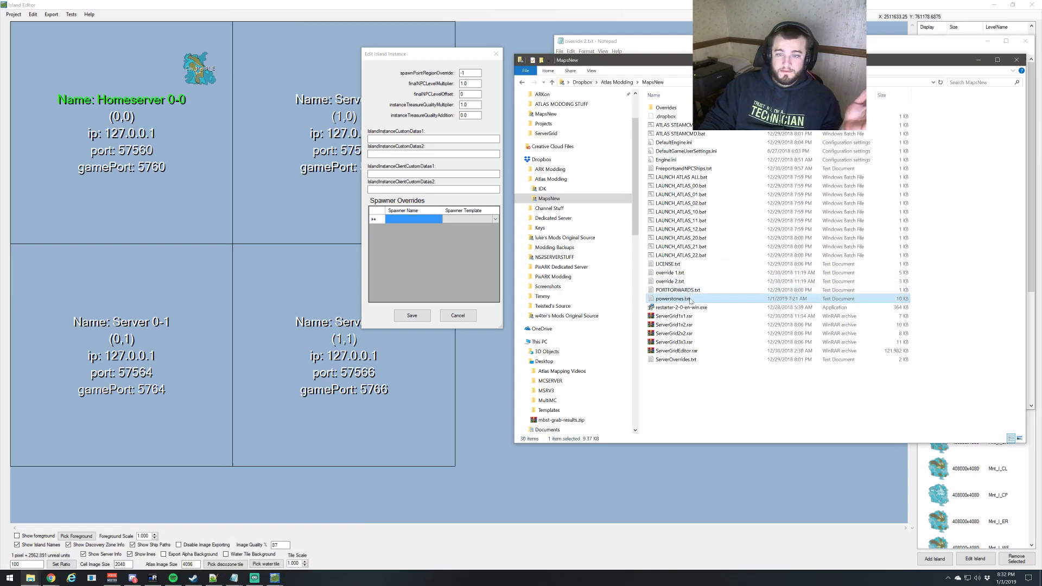
pyautogui.doubleClick(689, 299)
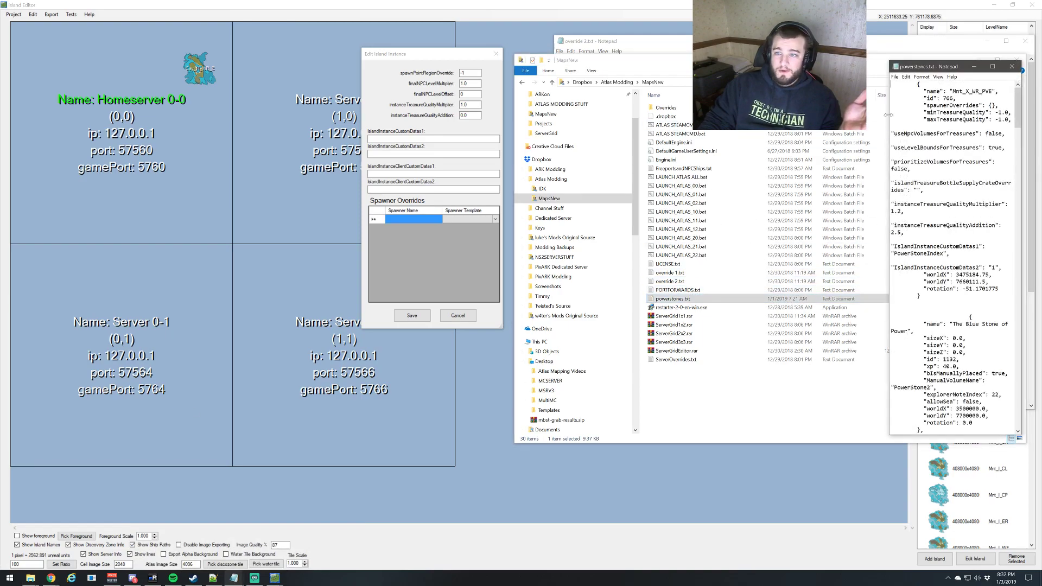
pyautogui.moveTo(860, 125); pyautogui.dragTo(546, 124)
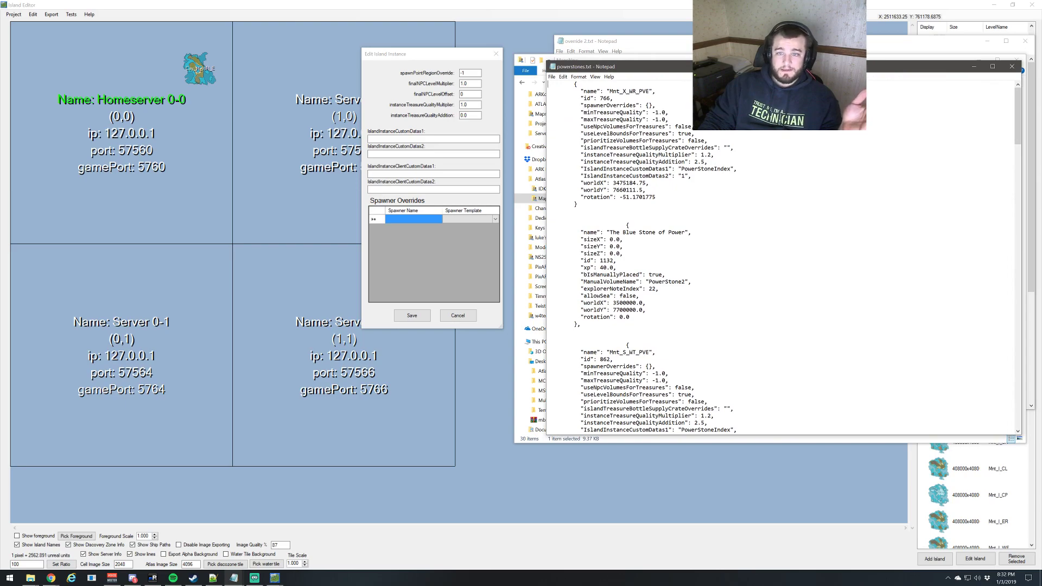
# Examine the IslandInstanceCustomDatas1 and IslandInstanceCustomDatas2 lines of the Mnt_X_WR_PVE entry in powerstones.txt.
pyautogui.moveTo(576, 169); pyautogui.dragTo(548, 168)
pyautogui.click(561, 182)
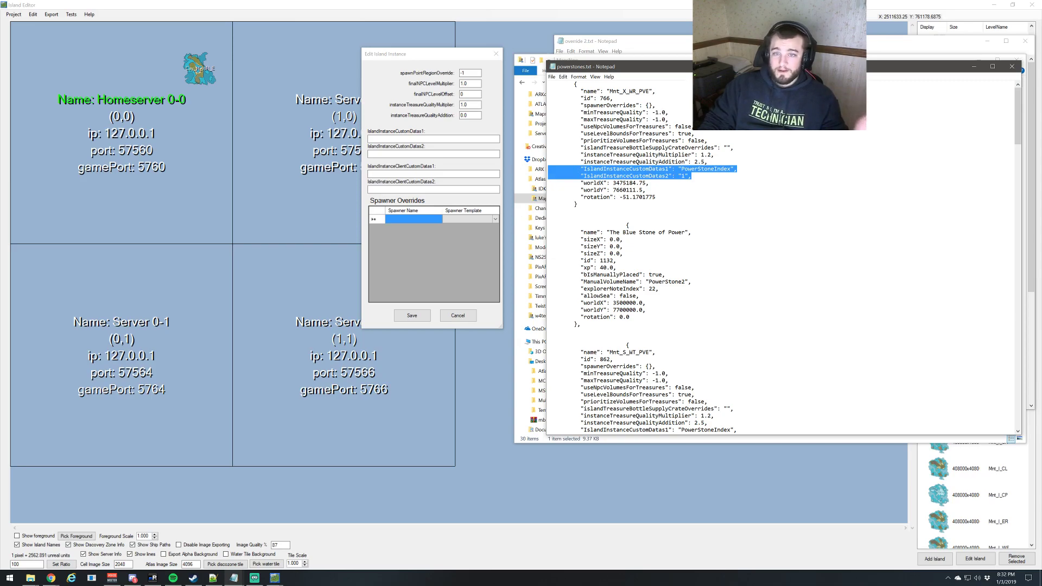
pyautogui.click(691, 176)
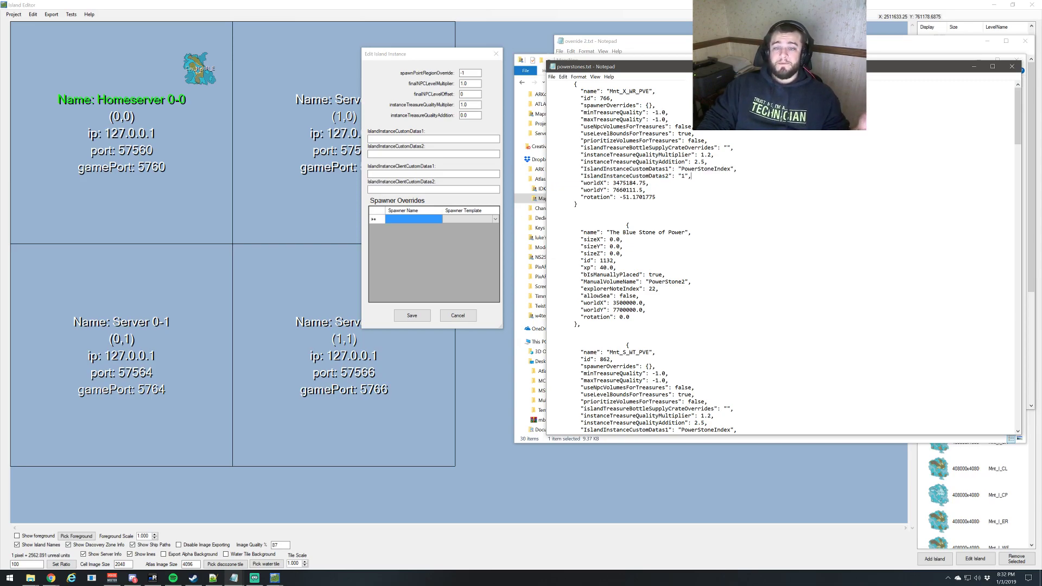
# Minimize powerstones.txt, the MapsNew folder and override 2.txt, and close the island instance settings without saving.
pyautogui.click(974, 67)
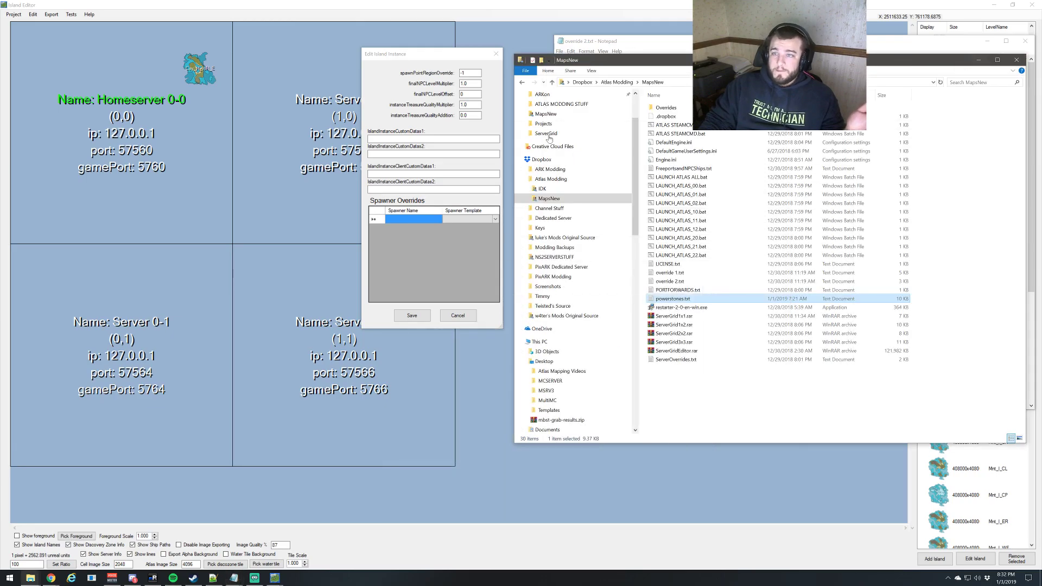
pyautogui.click(979, 60)
pyautogui.click(987, 41)
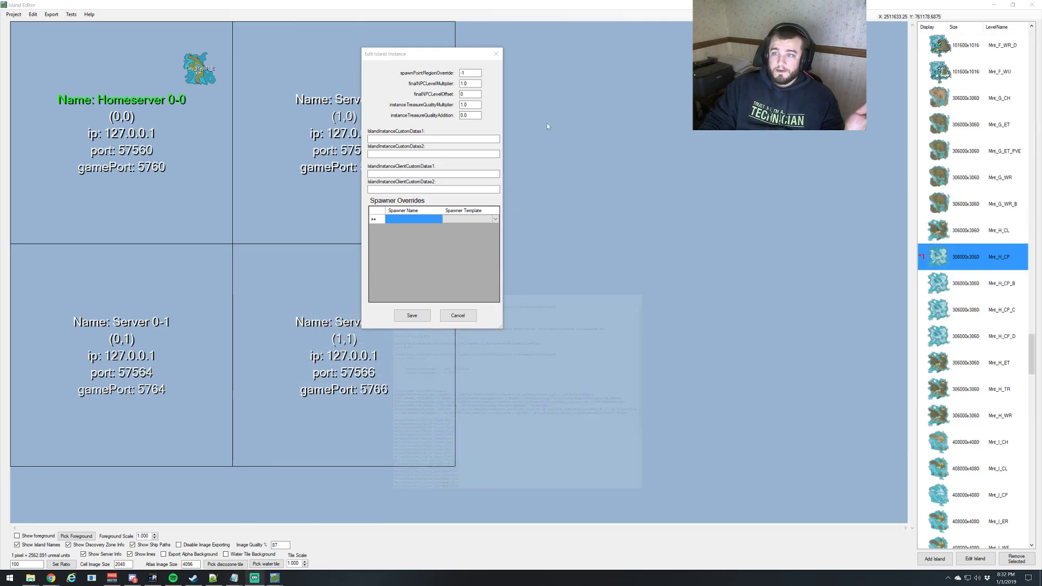
pyautogui.click(462, 319)
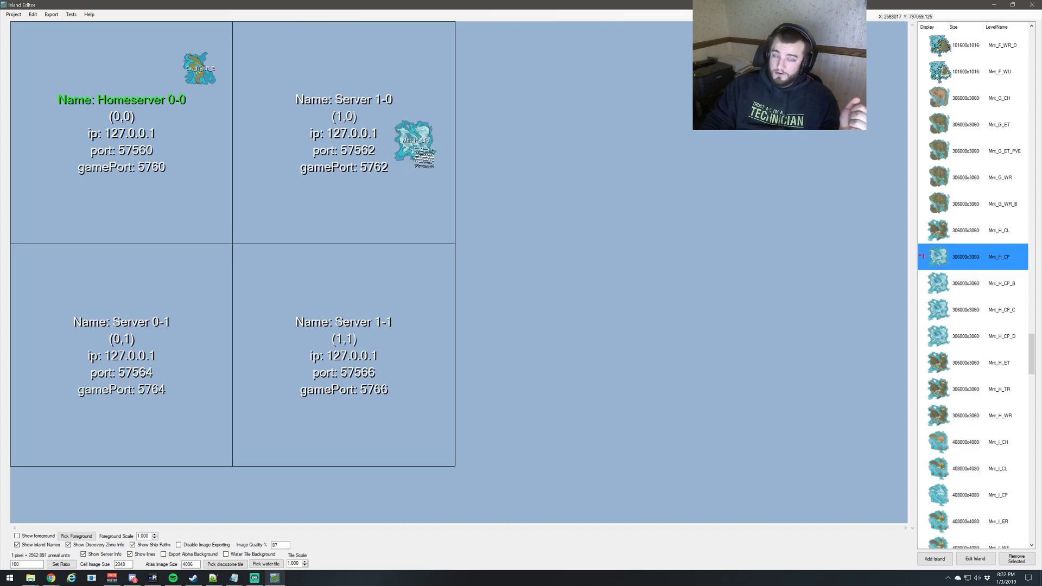
# Move the Mnt_H_CP island up to the northeast corner of Server 1-0 and place a Mnt_F_WR_D island south of it.
pyautogui.moveTo(416, 148)
pyautogui.mouseDown(button='right')
pyautogui.moveTo(437, 159)
pyautogui.moveTo(430, 140)
pyautogui.mouseUp(button='right')
pyautogui.moveTo(417, 140); pyautogui.dragTo(417, 67)
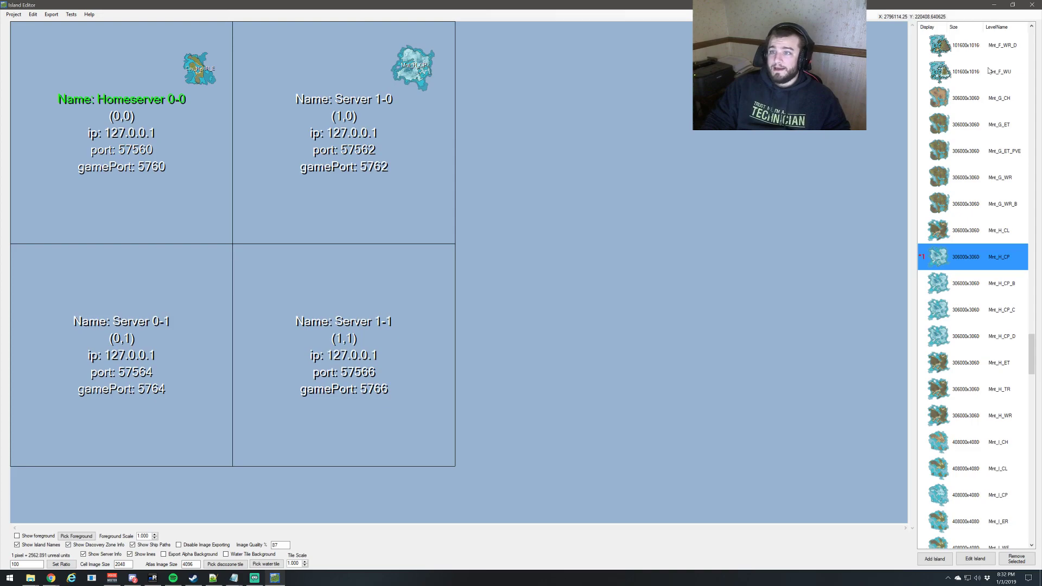
pyautogui.click(990, 51)
pyautogui.moveTo(403, 190); pyautogui.dragTo(429, 162)
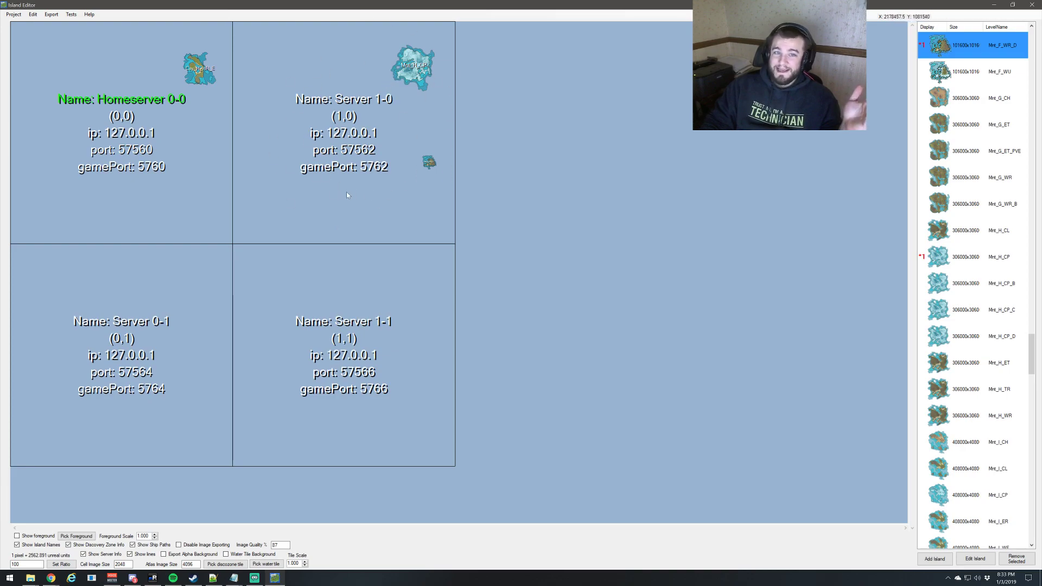
# Place a Mnt_M_ER island in the western part of Server 1-0 and a Mnt_M_ET island directly south of it.
pyautogui.scroll(-10, 1000, 227)
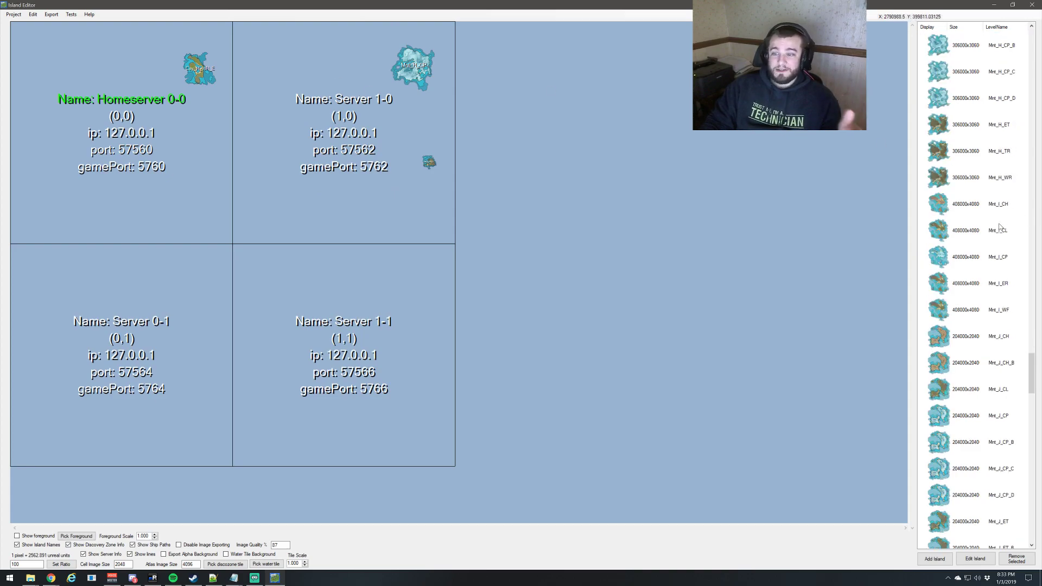
pyautogui.scroll(-3, 996, 233)
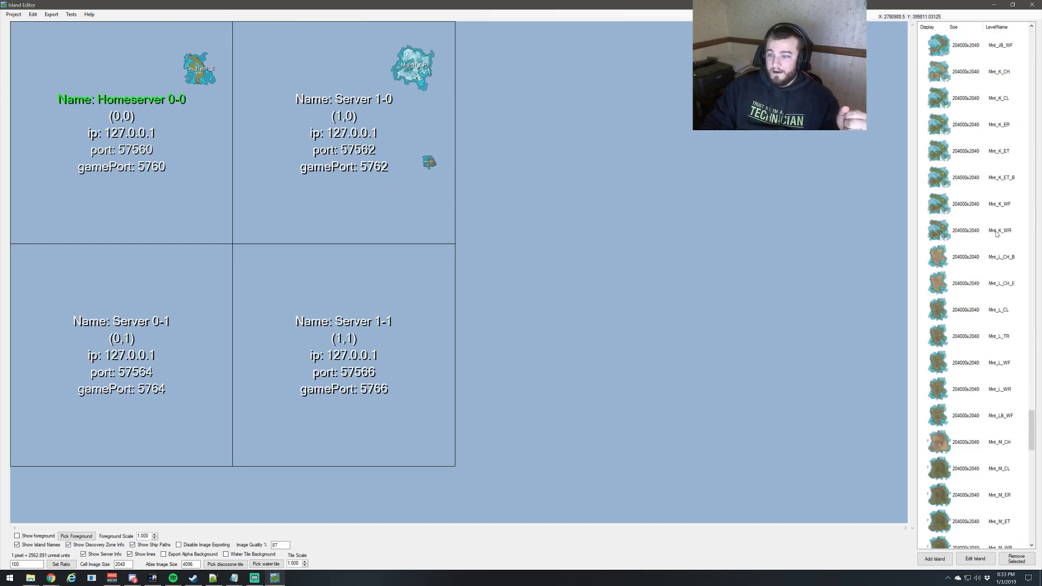
pyautogui.moveTo(996, 339); pyautogui.dragTo(285, 157)
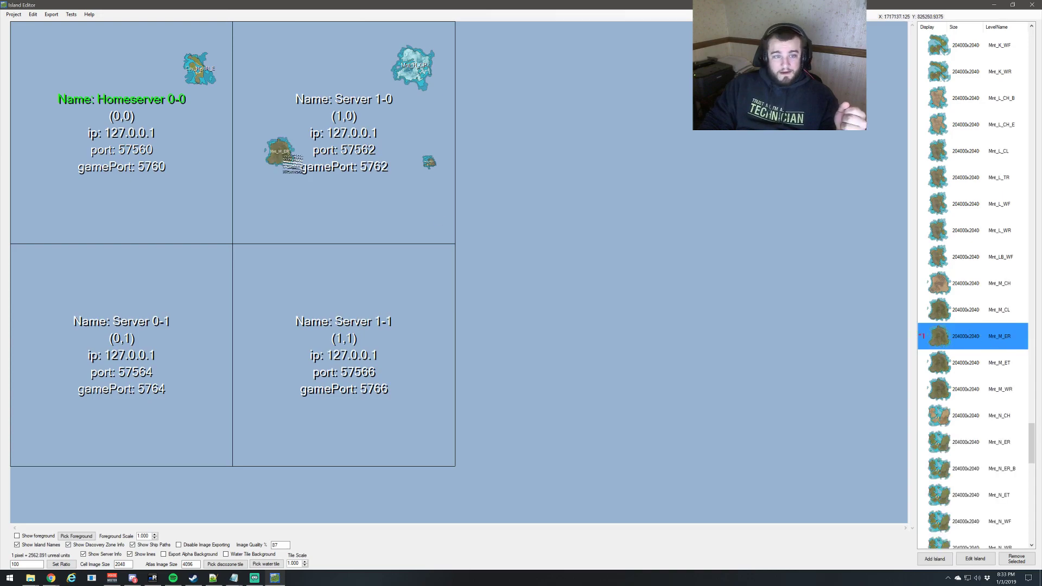
pyautogui.moveTo(955, 369); pyautogui.dragTo(279, 194)
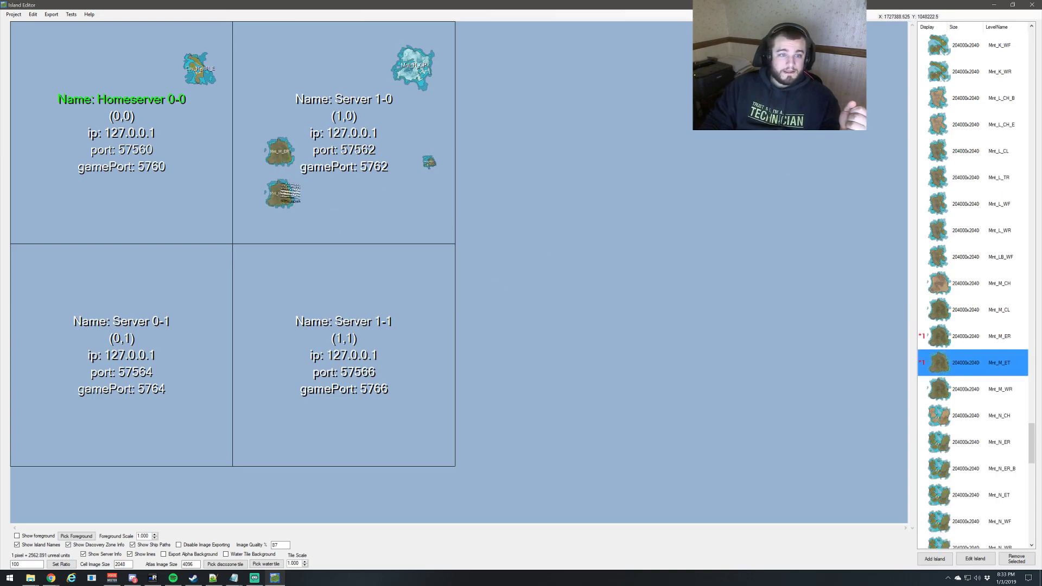
# Move the Mnt_M_ET island up close beneath Mnt_M_ER to compare their shapes.
pyautogui.scroll(5, 278, 162)
pyautogui.scroll(1, 544, 172)
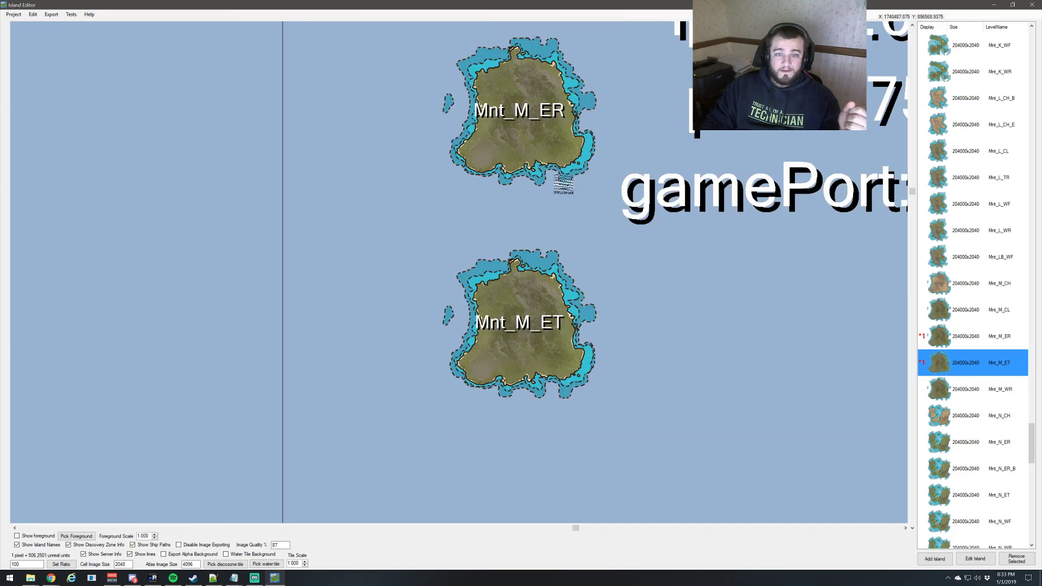
pyautogui.moveTo(616, 227); pyautogui.dragTo(583, 273, button='middle')
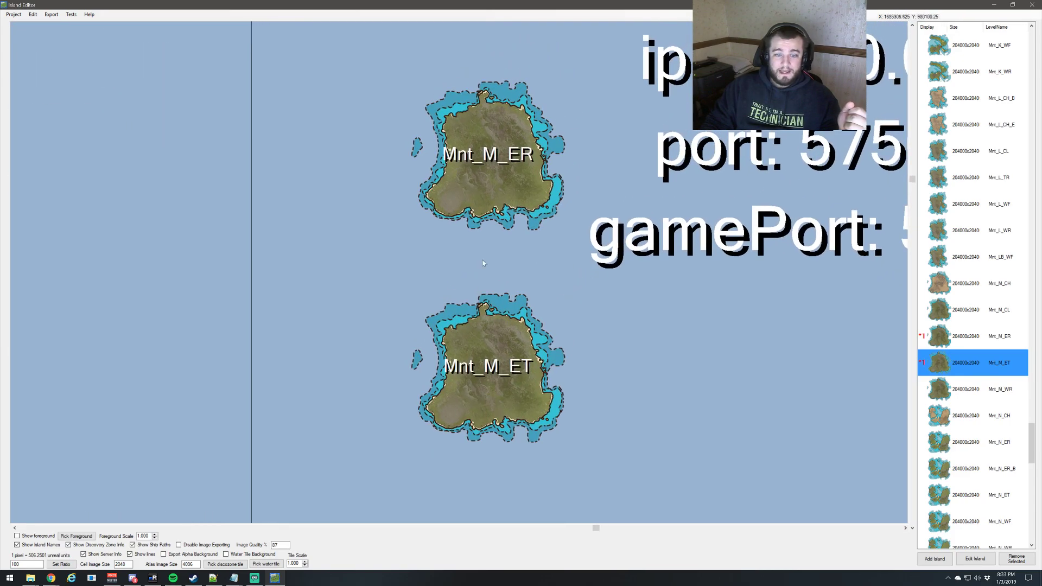
pyautogui.moveTo(522, 389); pyautogui.dragTo(528, 339)
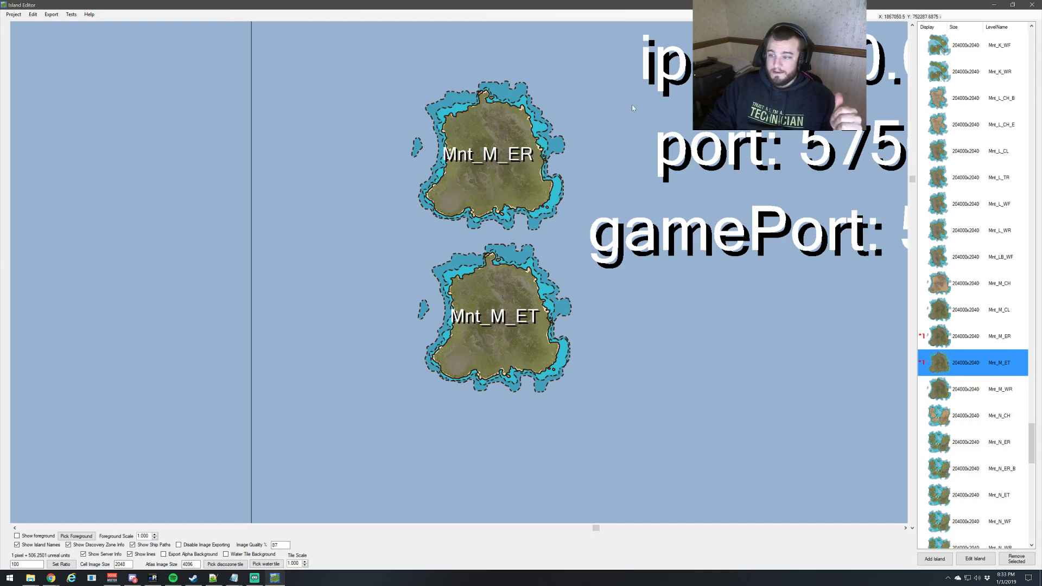
# Switch to the browser with the Atlas Wiki's Private server editing page and read through it down to the Notes section.
pyautogui.hotkey('alt', 'Tab')
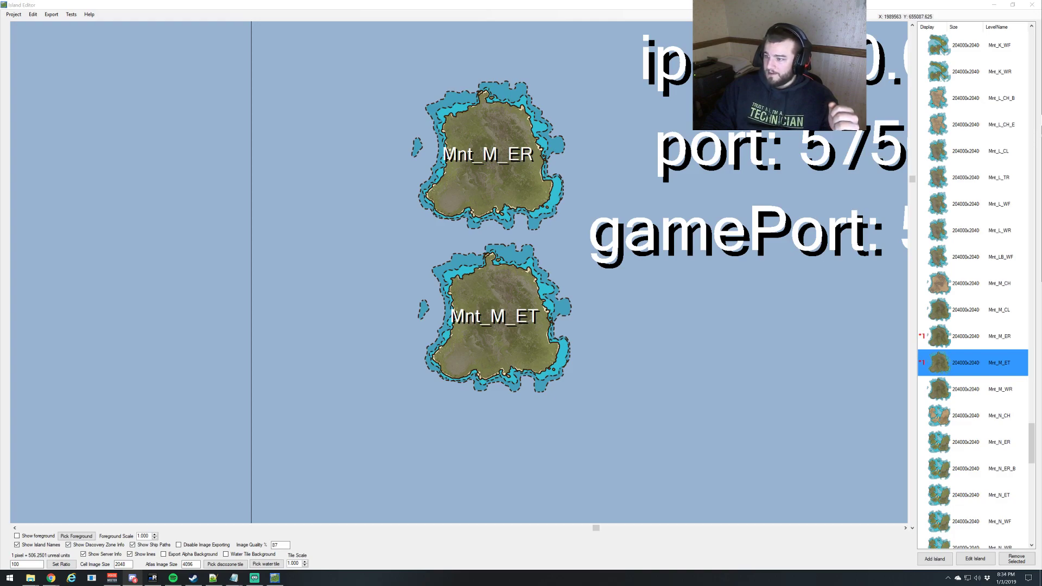
pyautogui.hotkey('alt', 'Tab')
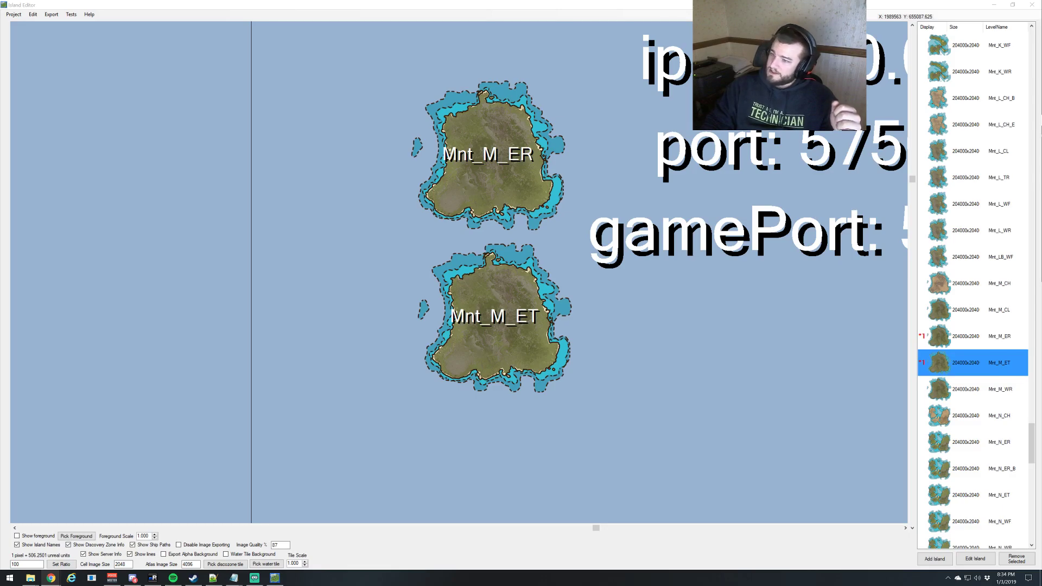
pyautogui.moveTo(1041, 163); pyautogui.dragTo(759, 1)
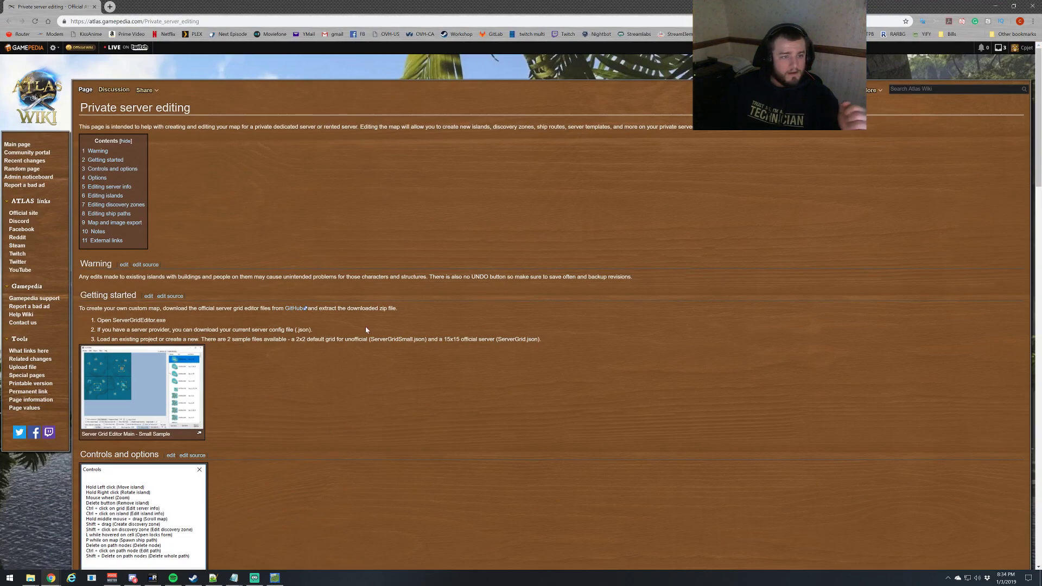
pyautogui.scroll(-4, 389, 360)
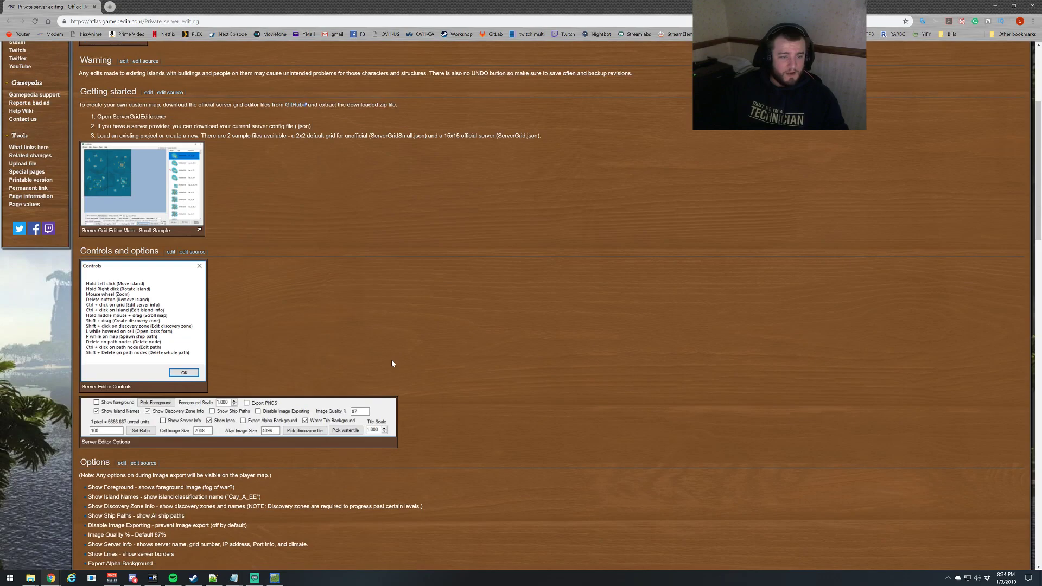
pyautogui.scroll(-3, 391, 363)
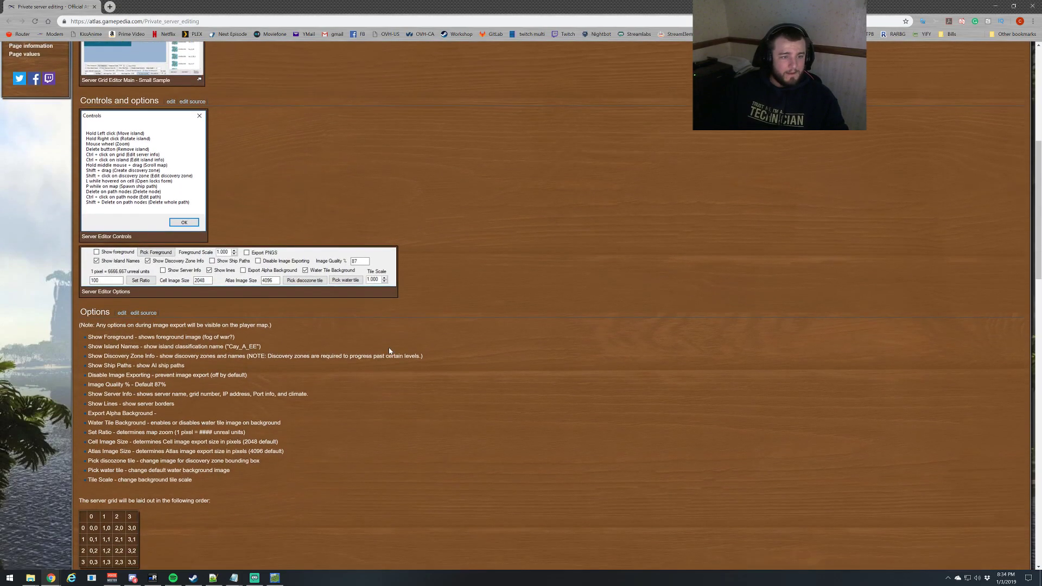
pyautogui.scroll(-4, 389, 351)
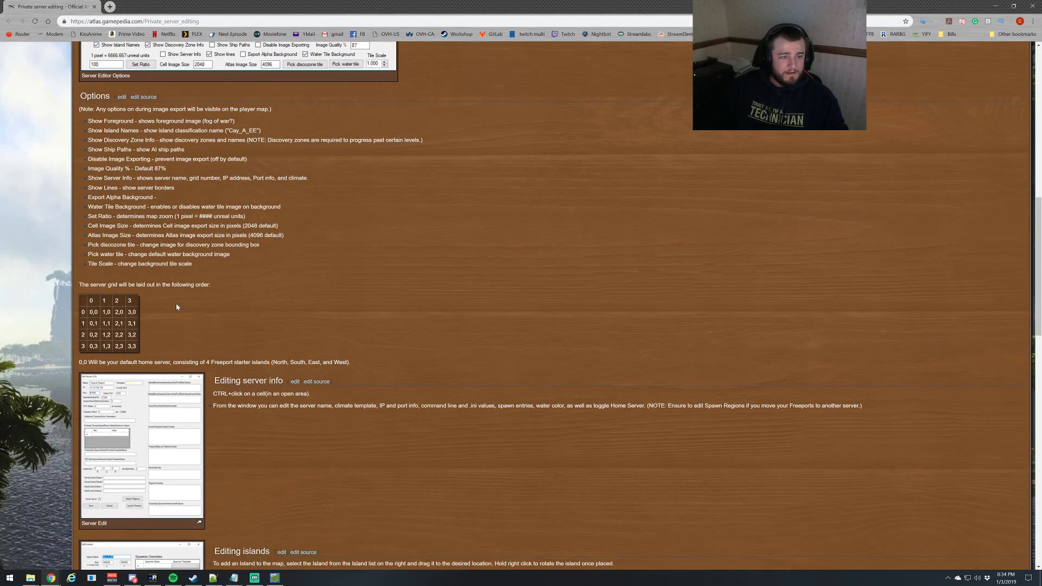
pyautogui.scroll(-3, 176, 307)
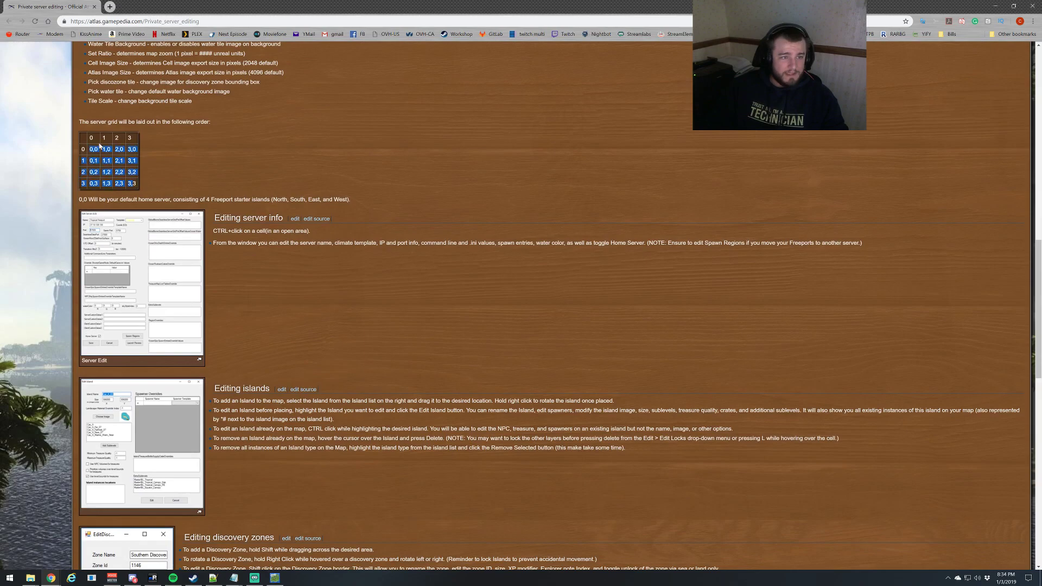
pyautogui.scroll(-2, 271, 252)
pyautogui.scroll(-1, 272, 264)
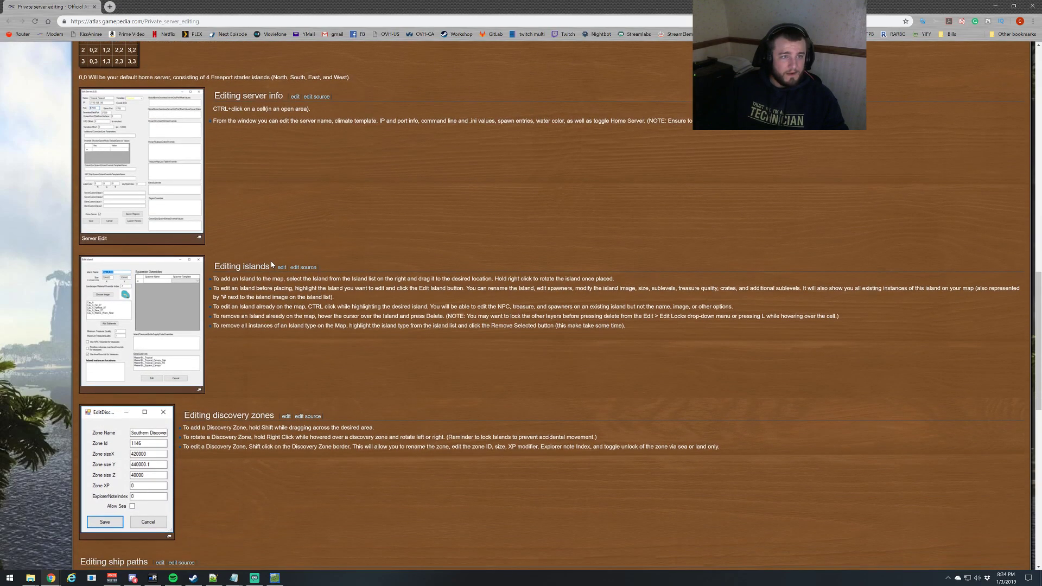
pyautogui.scroll(-10, 245, 288)
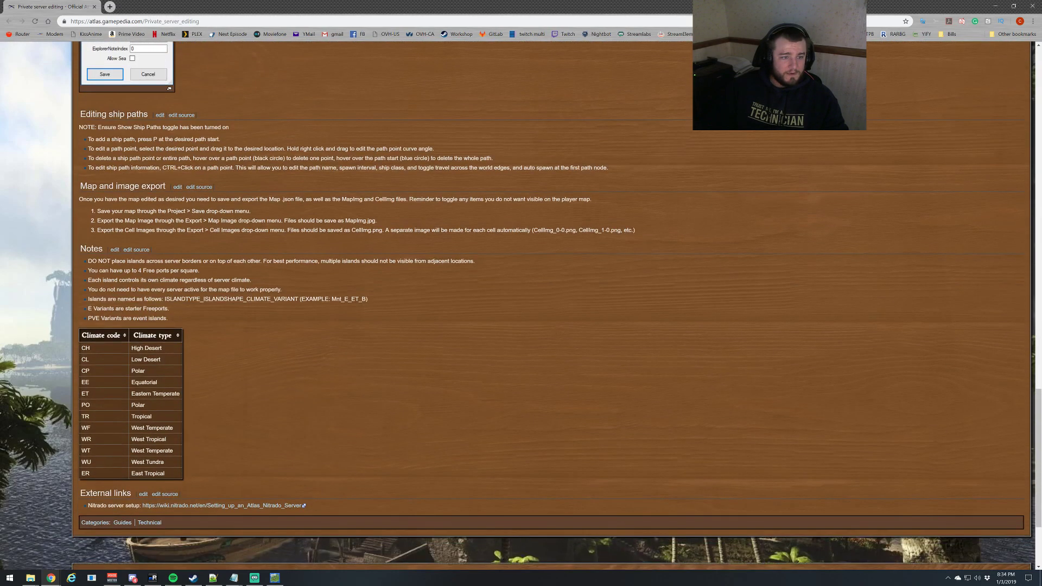
# Examine the wiki's climate code table beside the two Mnt_M islands, and put the browser window away.
pyautogui.moveTo(197, 357); pyautogui.dragTo(78, 231)
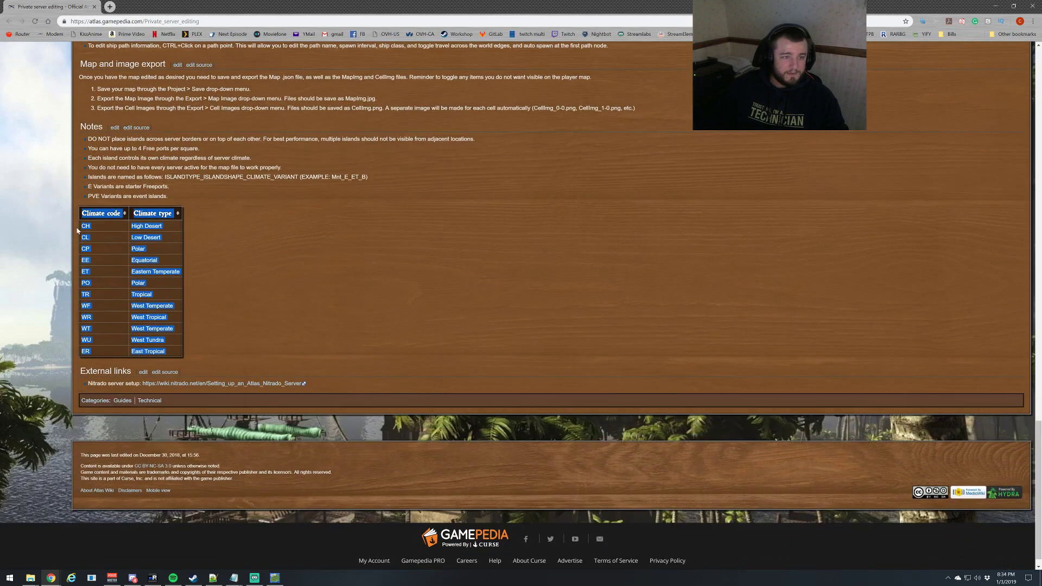
pyautogui.click(243, 253)
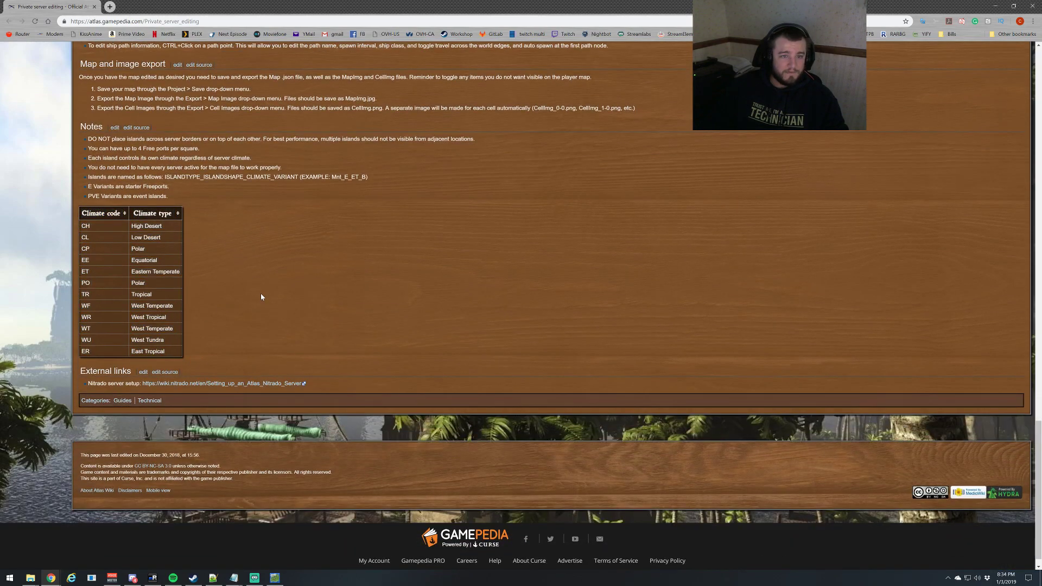
pyautogui.moveTo(162, 8); pyautogui.dragTo(739, 30)
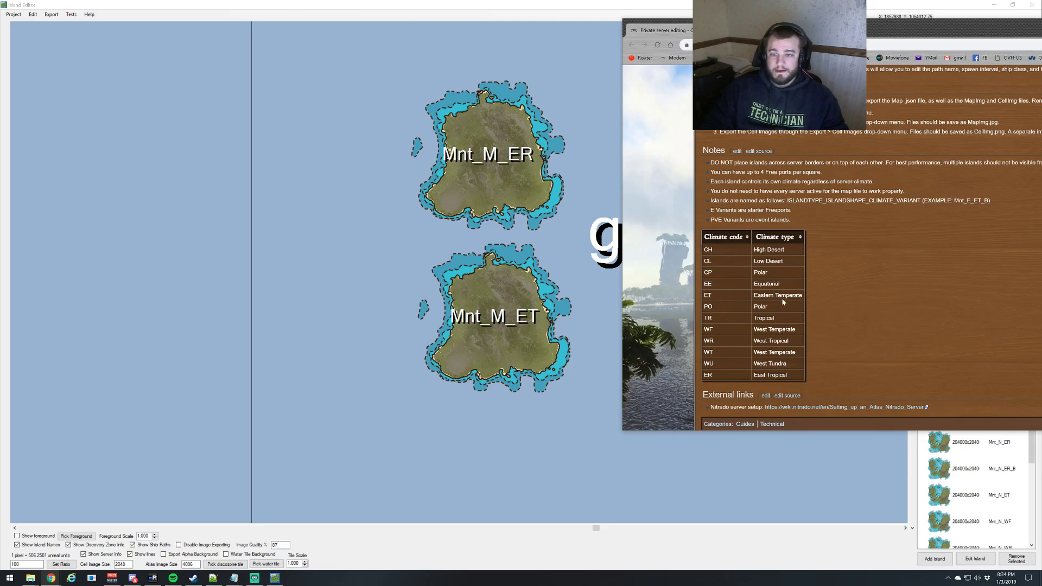
pyautogui.moveTo(979, 39); pyautogui.dragTo(558, 67)
pyautogui.click(925, 55)
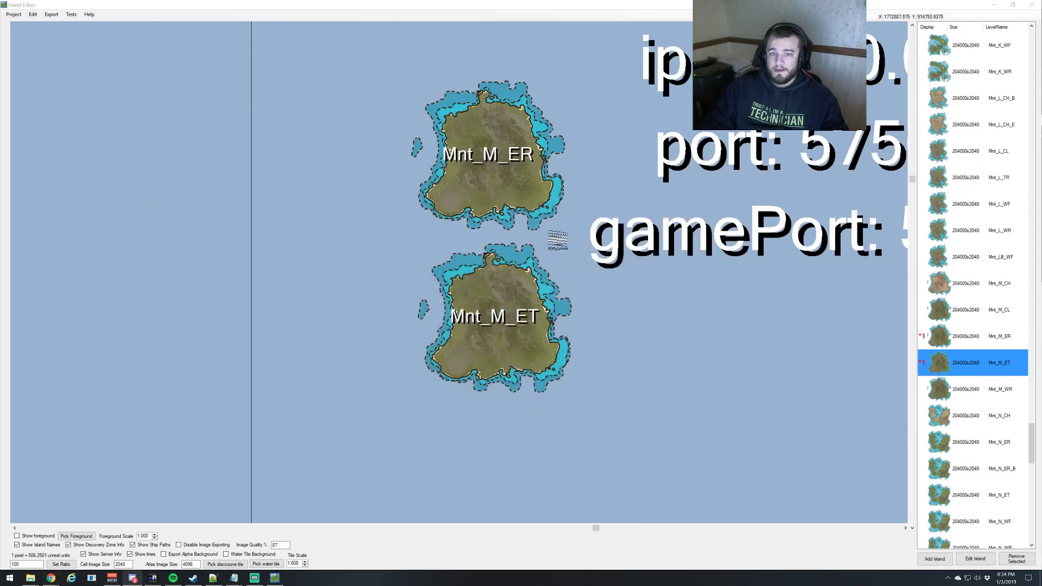
# Open the Mnt_M_ET island definition to examine its ExtraSublevels list, and close it without changes.
pyautogui.scroll(-1, 558, 239)
pyautogui.scroll(-1, 557, 239)
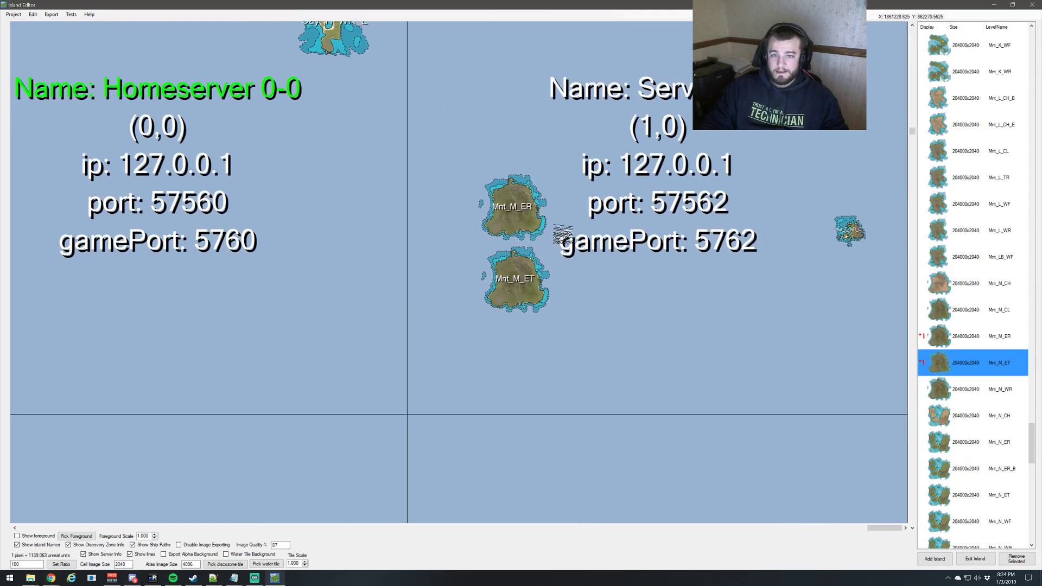
pyautogui.scroll(-1, 612, 244)
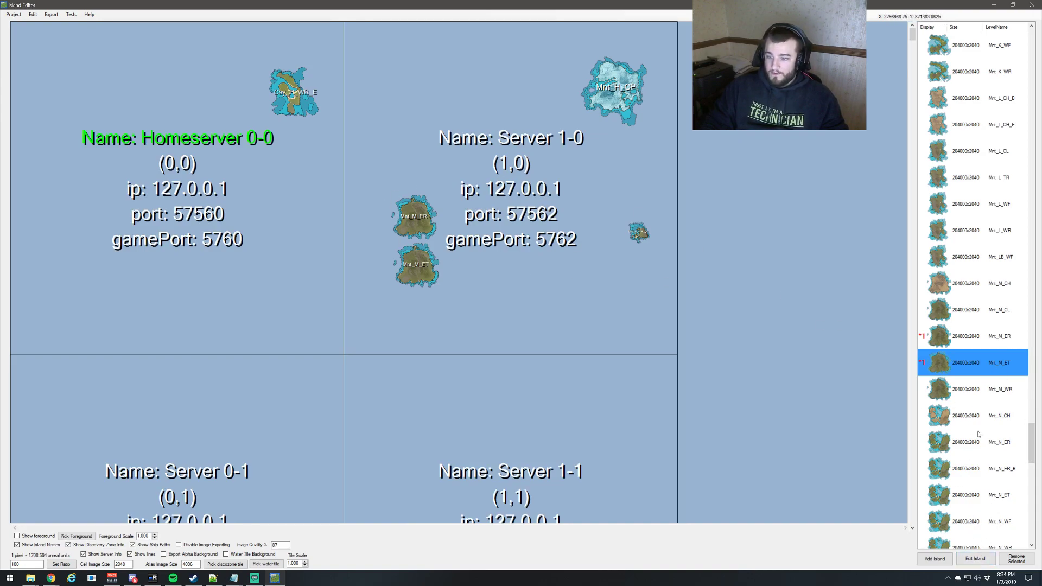
pyautogui.click(975, 559)
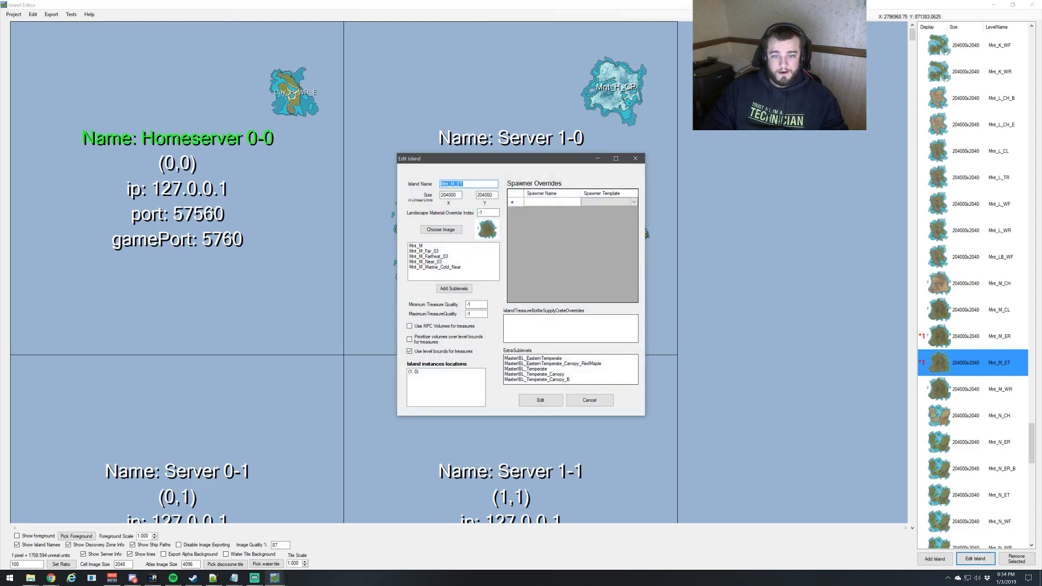
pyautogui.click(543, 359)
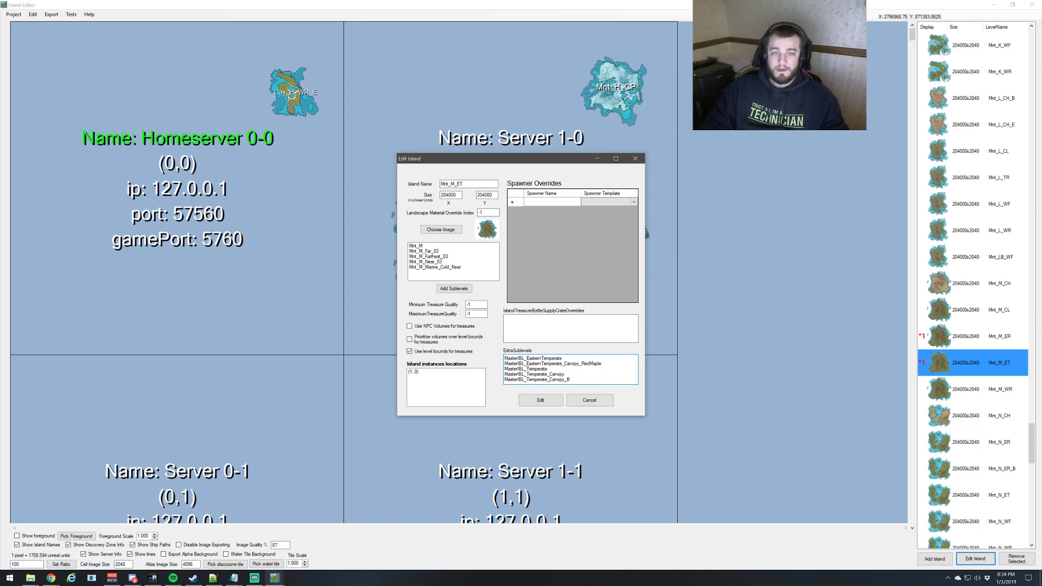
pyautogui.click(591, 400)
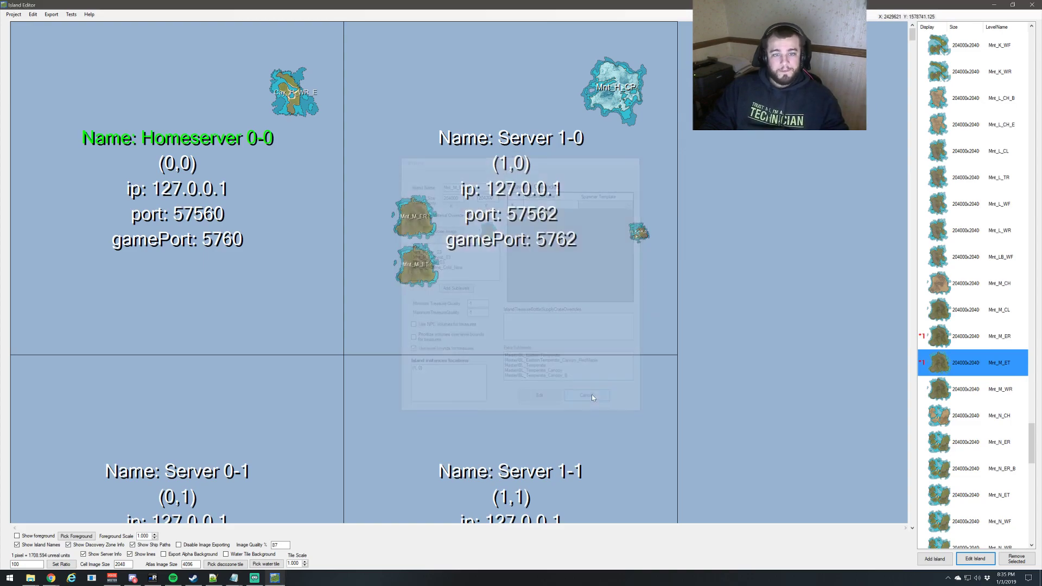
# Open the instance settings of the island in Homeserver 0-0 to examine its override and multiplier fields, and close them without changes.
pyautogui.scroll(-10, 989, 319)
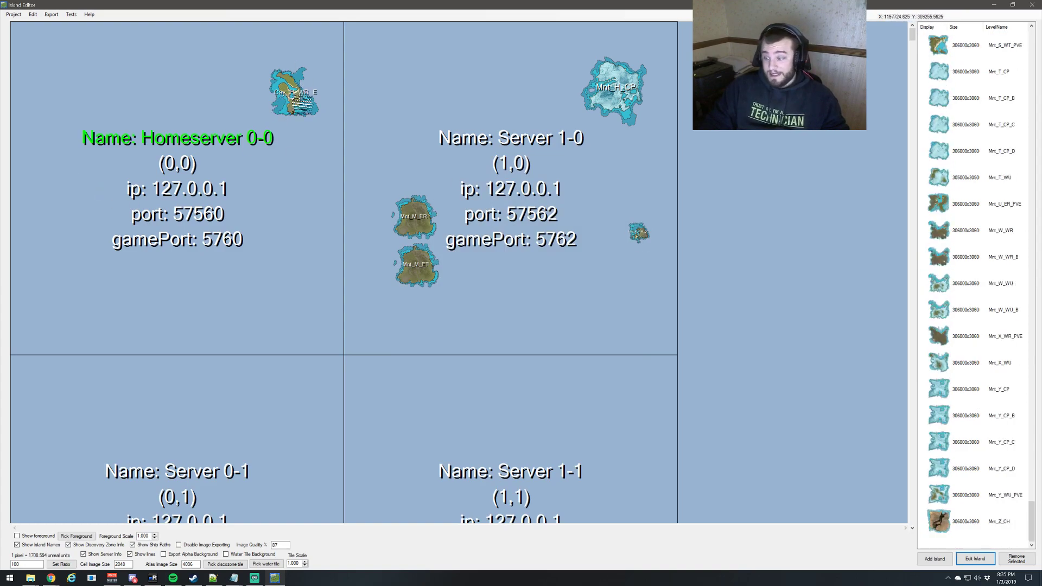
pyautogui.doubleClick(296, 98)
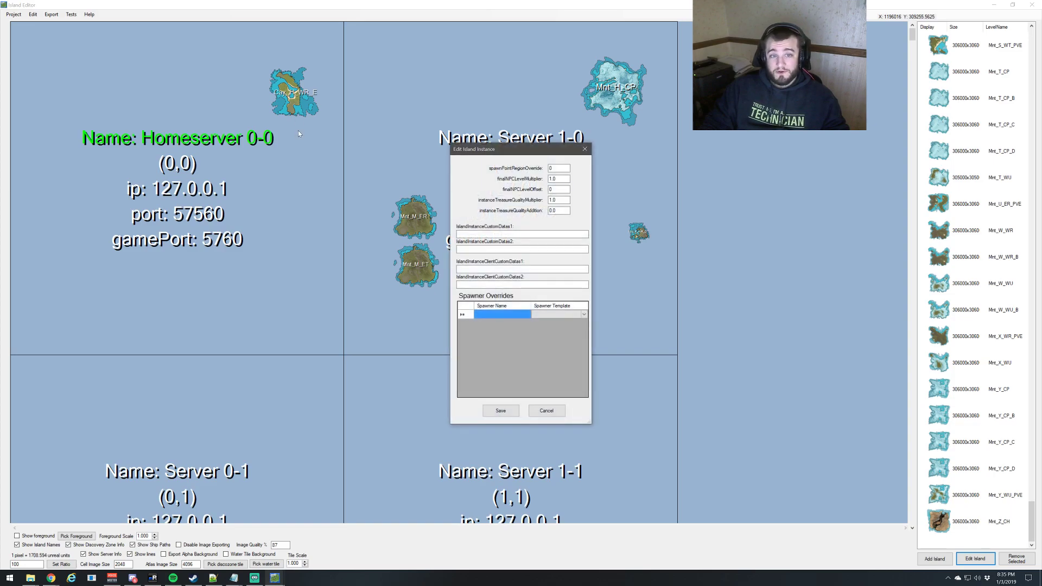
pyautogui.doubleClick(550, 167)
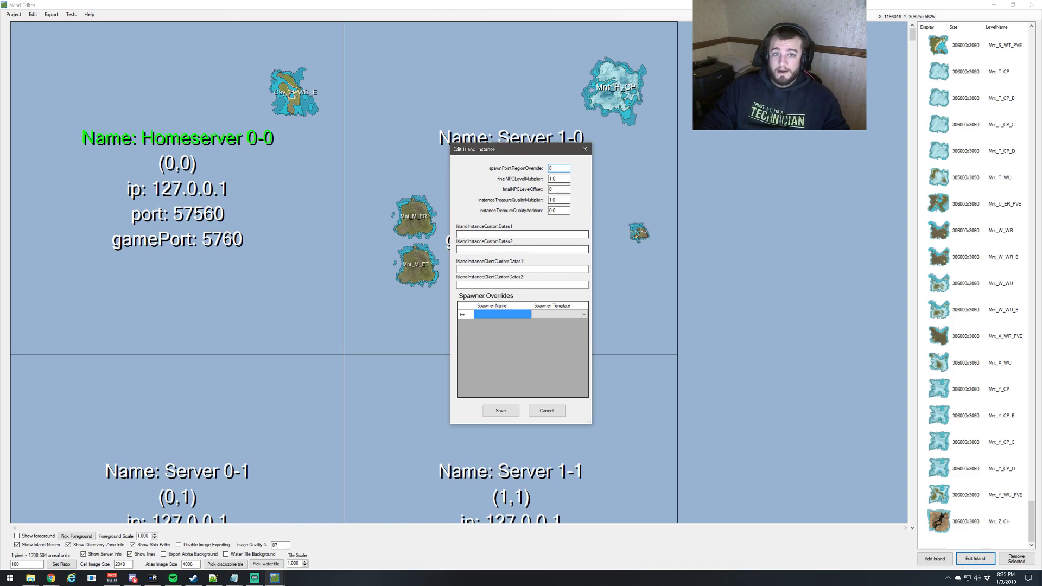
pyautogui.click(547, 411)
# Add a spawner override using the SpawnerTrike template to the island instance in Homeserver 0-0, leaving its spawner name blank.
pyautogui.doubleClick(295, 97)
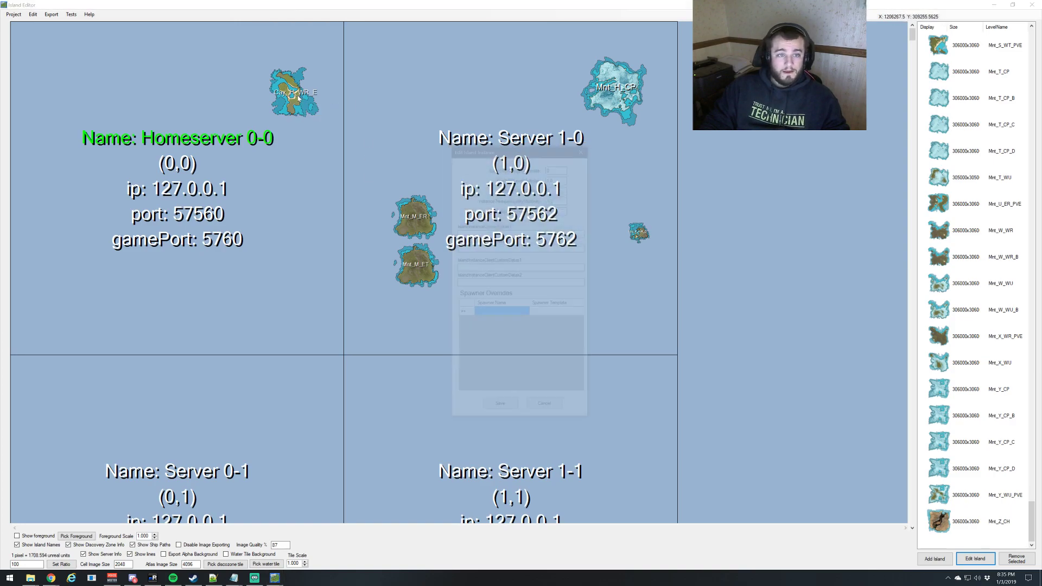
pyautogui.click(490, 315)
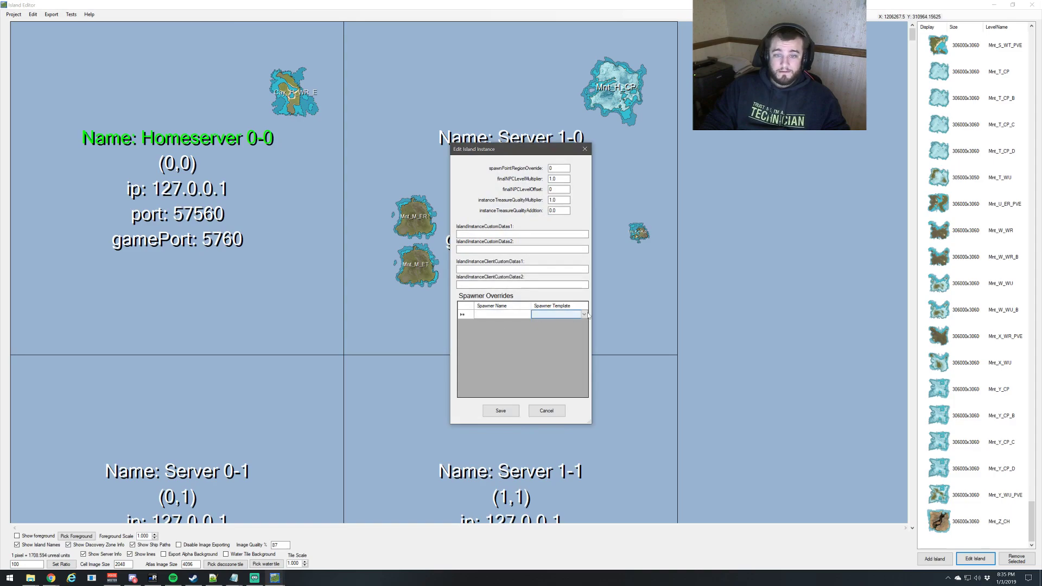
pyautogui.click(585, 315)
pyautogui.click(584, 316)
pyautogui.click(584, 317)
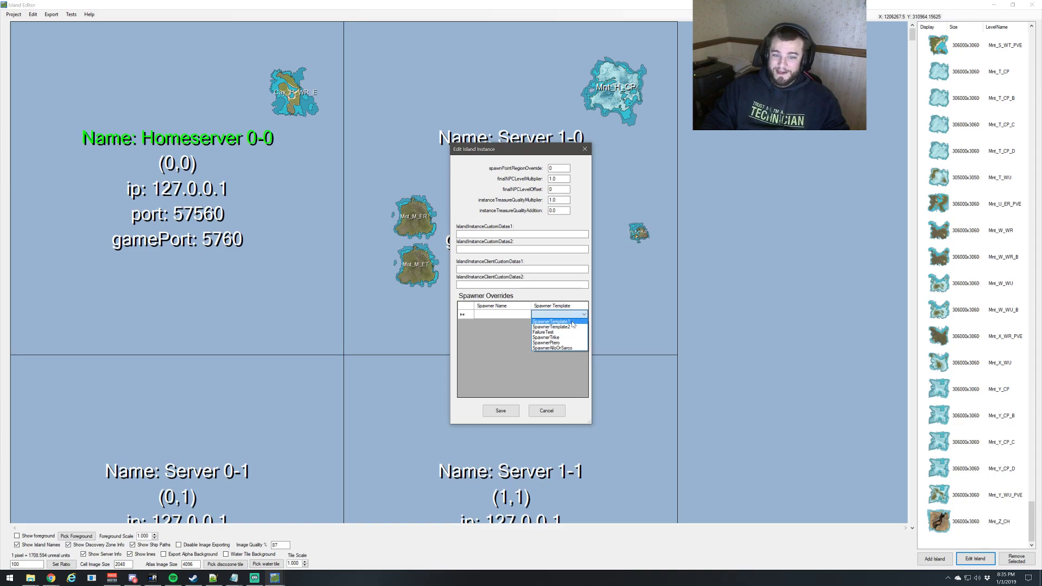
pyautogui.click(563, 338)
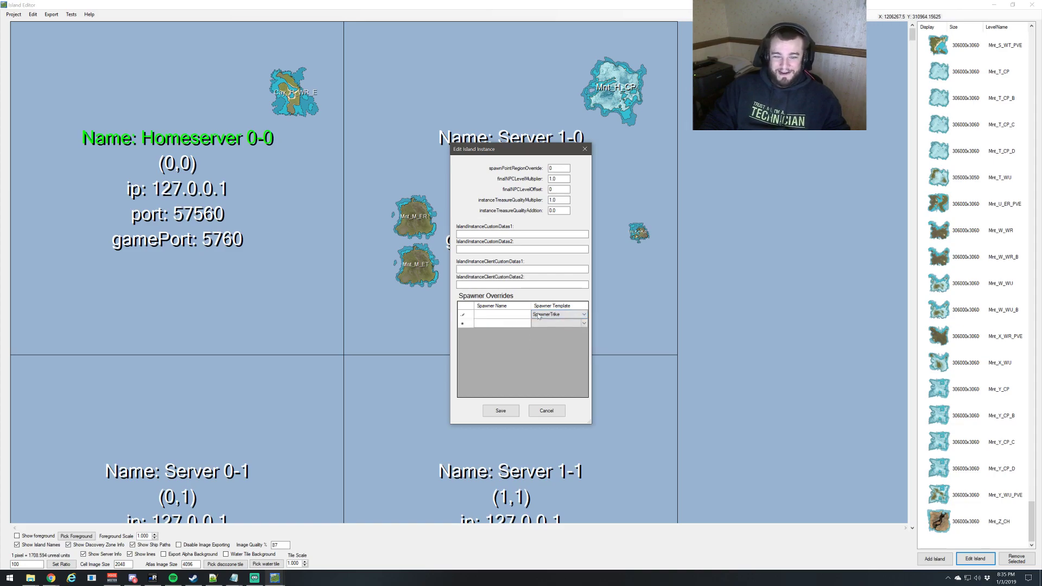
pyautogui.click(508, 317)
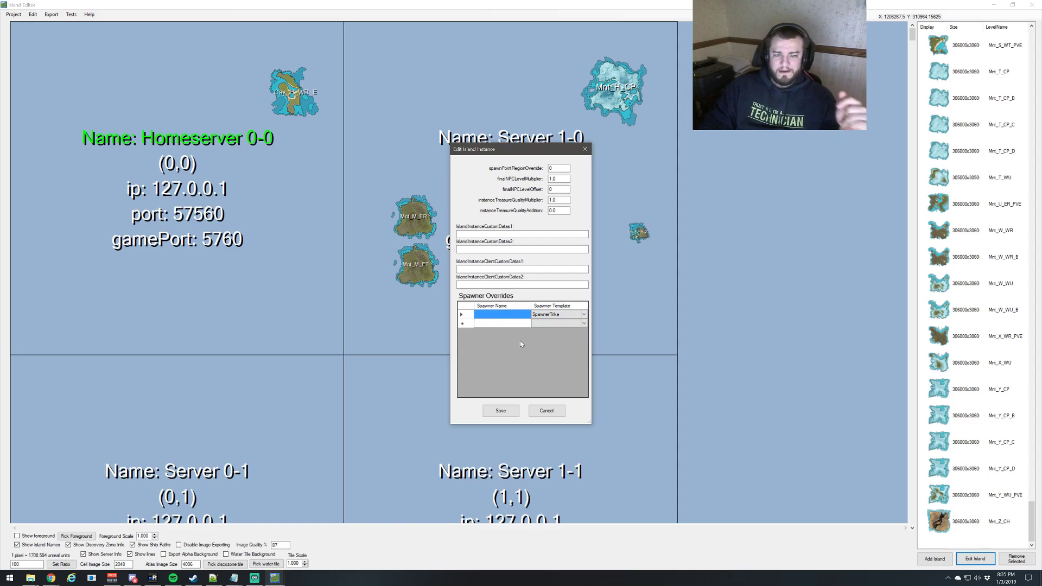
# Delete the SpawnerTrike override row from the island instance and save the instance settings.
pyautogui.click(461, 315)
pyautogui.press('Delete')
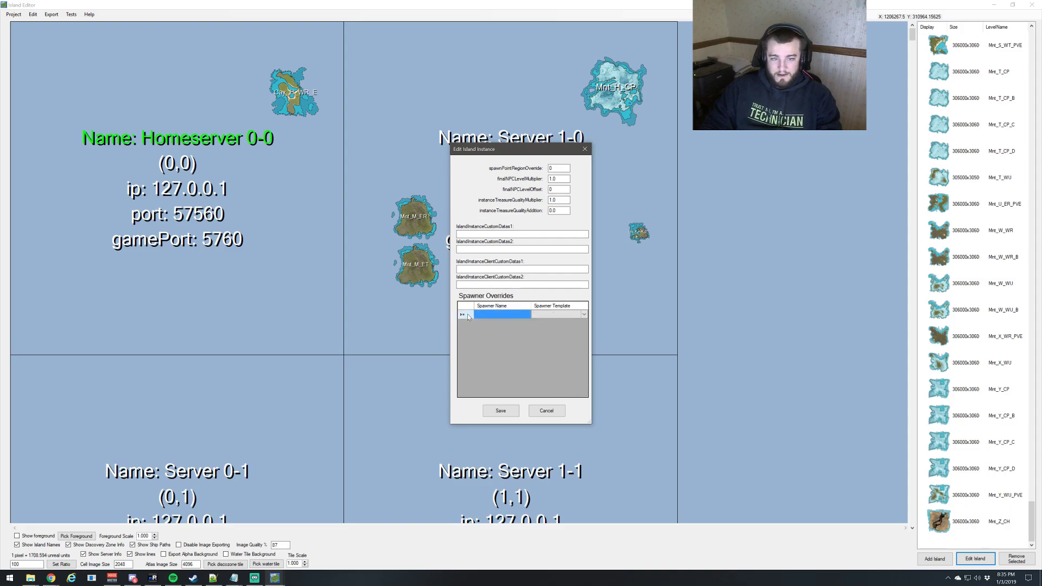
pyautogui.click(500, 410)
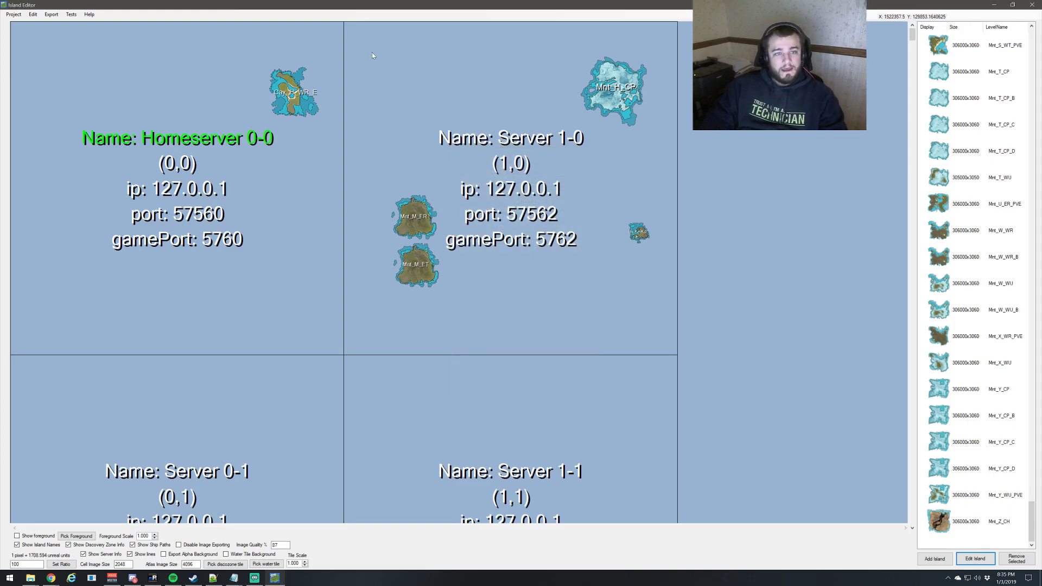